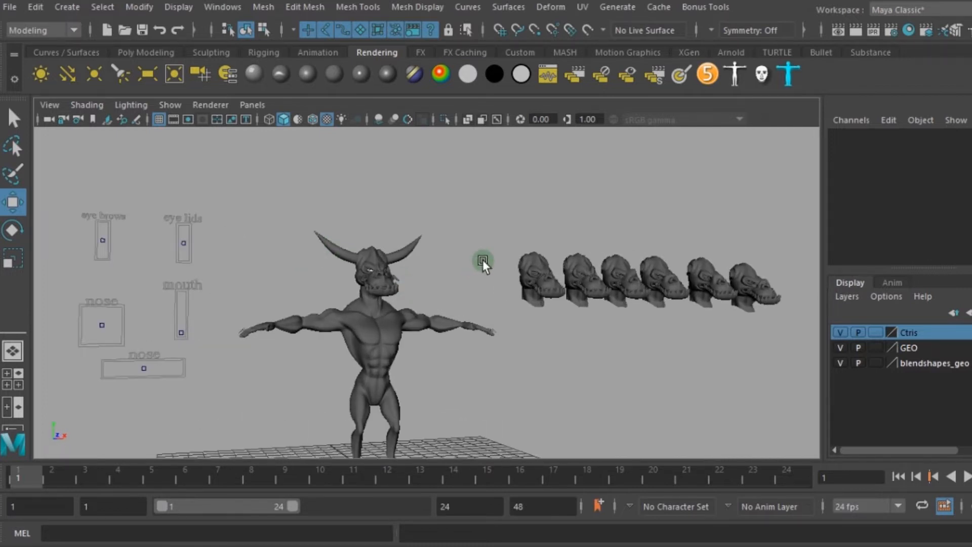
Step: Inspect the character's main face mesh from the front by selecting and deselecting it
{"action": "left_click_drag", "start_coordinate": [496, 260], "coordinate": [433, 259], "text": "alt"}
{"action": "middle_click_drag", "start_coordinate": [345, 222], "coordinate": [405, 224], "text": "alt"}
{"action": "right_click_drag", "start_coordinate": [405, 223], "coordinate": [451, 320], "text": "alt"}
{"action": "middle_click_drag", "start_coordinate": [527, 219], "coordinate": [455, 242], "text": "alt"}
{"action": "left_click", "coordinate": [195, 203]}
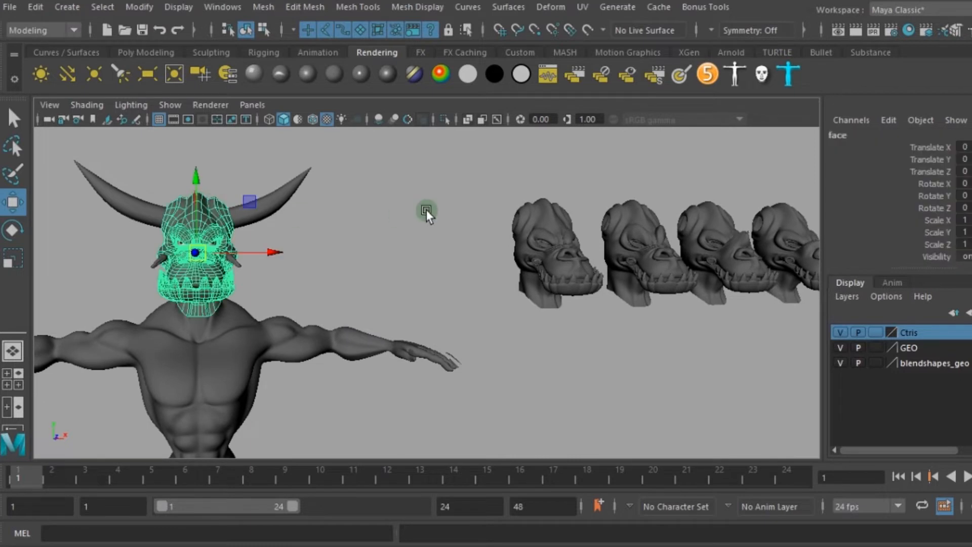
{"action": "left_click", "coordinate": [426, 210]}
Step: Inspect each of the six blend shape target heads in the row, from eye_close through nose_up, nose_front and nose_r to the last head
{"action": "middle_click_drag", "start_coordinate": [539, 219], "coordinate": [178, 226], "text": "alt"}
{"action": "right_click_drag", "start_coordinate": [406, 251], "coordinate": [445, 353], "text": "alt"}
{"action": "left_click_drag", "start_coordinate": [307, 222], "coordinate": [489, 275], "text": "alt"}
{"action": "left_click_drag", "start_coordinate": [104, 199], "coordinate": [68, 223], "text": "alt"}
{"action": "left_click", "coordinate": [101, 226]}
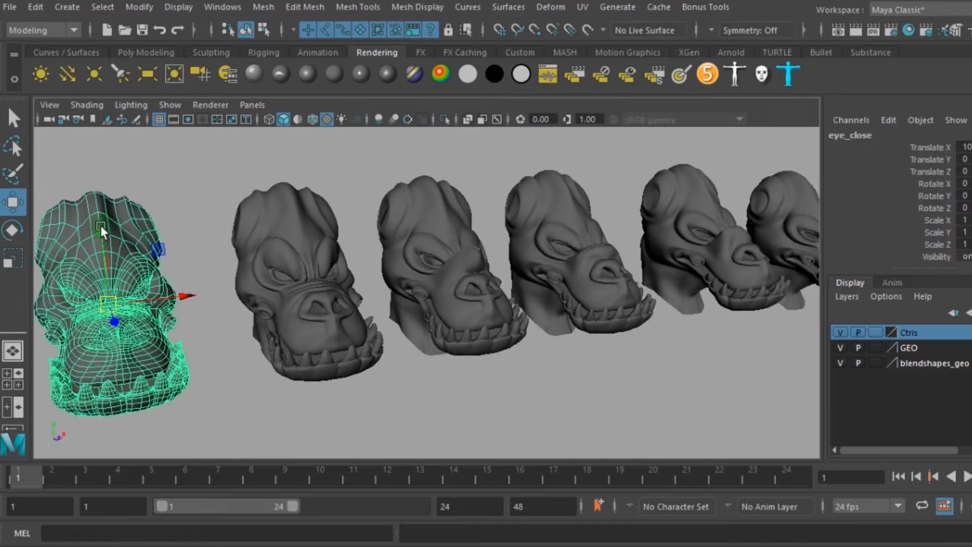
{"action": "left_click_drag", "start_coordinate": [242, 260], "coordinate": [179, 232], "text": "alt"}
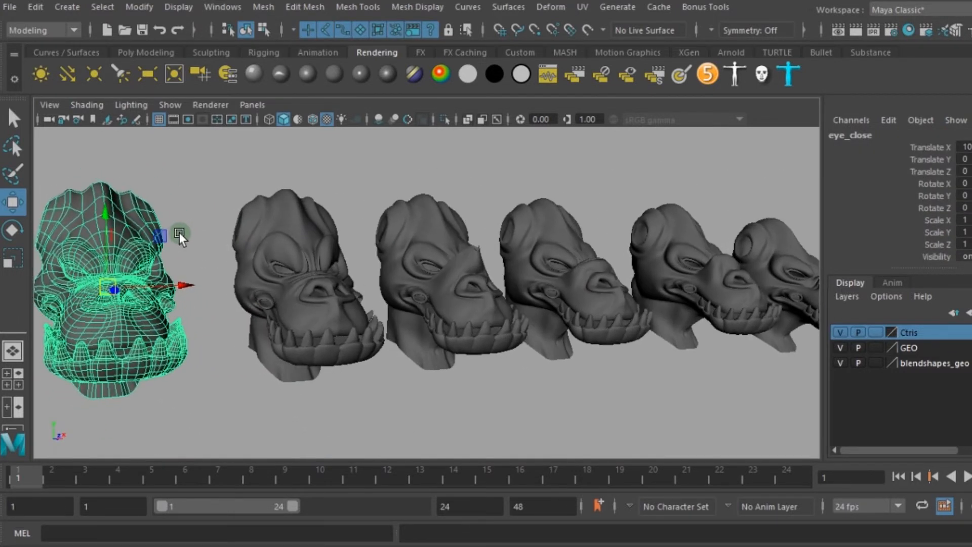
{"action": "left_click", "coordinate": [276, 226]}
{"action": "left_click_drag", "start_coordinate": [413, 222], "coordinate": [343, 247], "text": "alt"}
{"action": "right_click_drag", "start_coordinate": [342, 248], "coordinate": [440, 408], "text": "alt"}
{"action": "left_click_drag", "start_coordinate": [412, 196], "coordinate": [466, 208], "text": "alt"}
{"action": "left_click", "coordinate": [466, 209]}
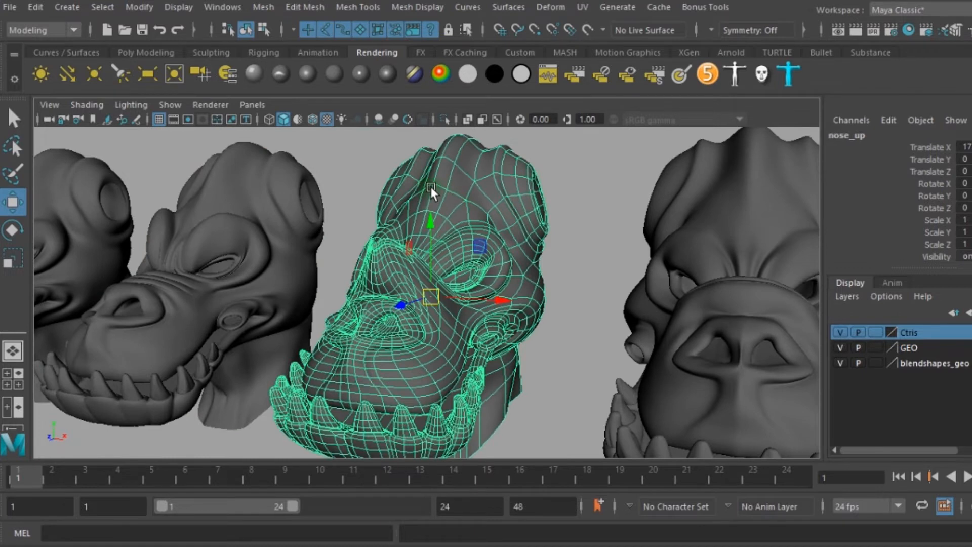
{"action": "left_click_drag", "start_coordinate": [434, 309], "coordinate": [375, 308], "text": "alt"}
{"action": "left_click", "coordinate": [514, 249]}
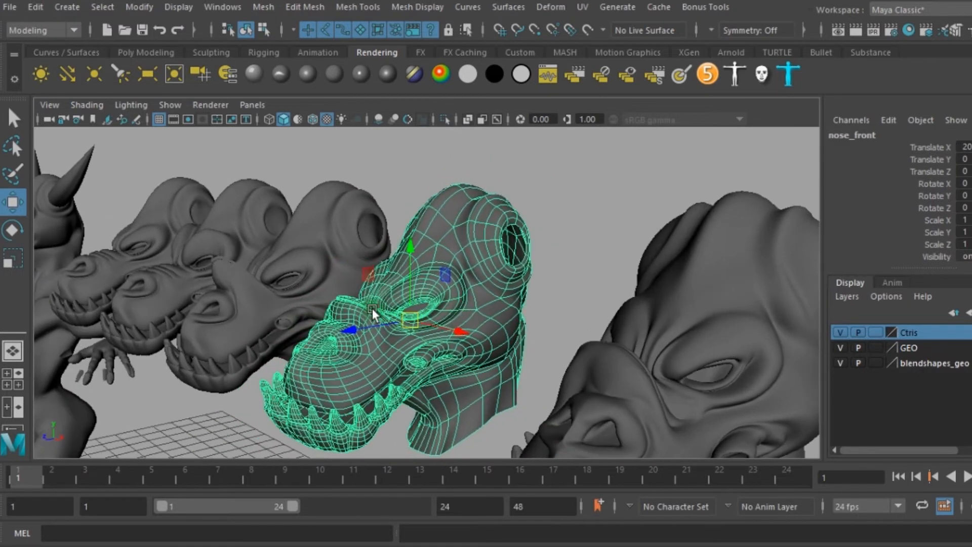
{"action": "left_click_drag", "start_coordinate": [449, 300], "coordinate": [419, 276], "text": "alt"}
{"action": "left_click", "coordinate": [576, 264]}
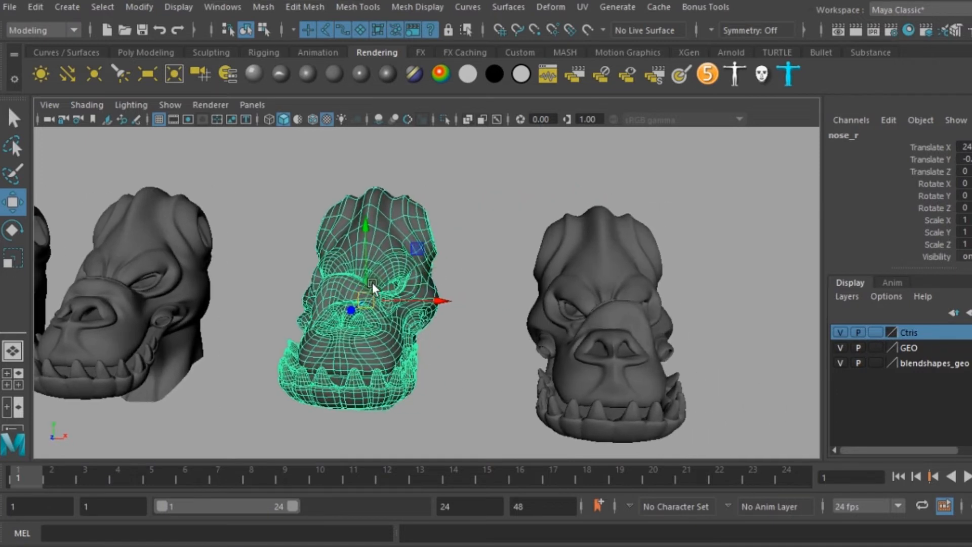
{"action": "left_click", "coordinate": [607, 244]}
{"action": "left_click_drag", "start_coordinate": [661, 238], "coordinate": [579, 273], "text": "alt"}
{"action": "left_click", "coordinate": [497, 204]}
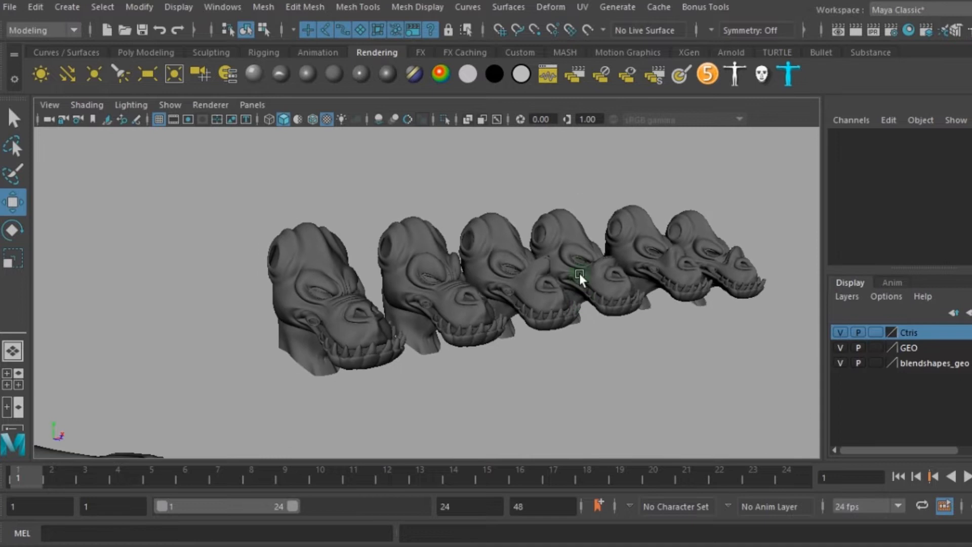
Step: Try moving the eyebrows control up inside its slider frame, and undo the move
{"action": "left_click_drag", "start_coordinate": [329, 247], "coordinate": [431, 238], "text": "alt"}
{"action": "middle_click_drag", "start_coordinate": [401, 226], "coordinate": [658, 209], "text": "alt"}
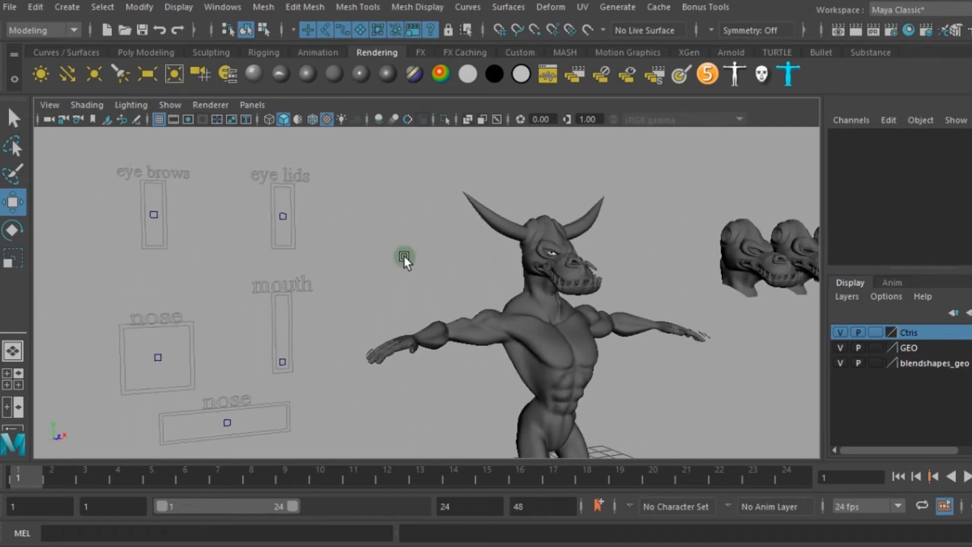
{"action": "right_click_drag", "start_coordinate": [404, 256], "coordinate": [344, 229], "text": "alt"}
{"action": "middle_click_drag", "start_coordinate": [345, 230], "coordinate": [367, 211], "text": "alt"}
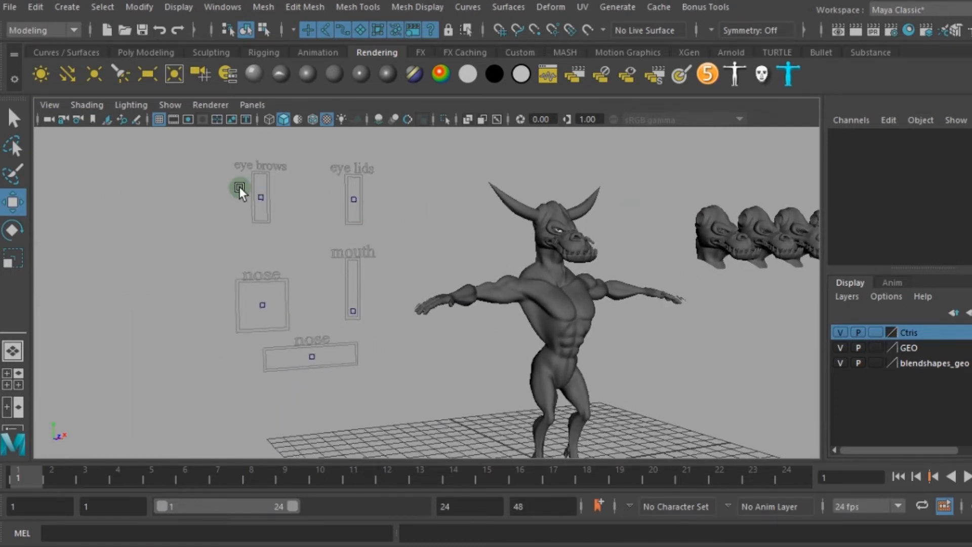
{"action": "left_click_drag", "start_coordinate": [238, 186], "coordinate": [280, 206]}
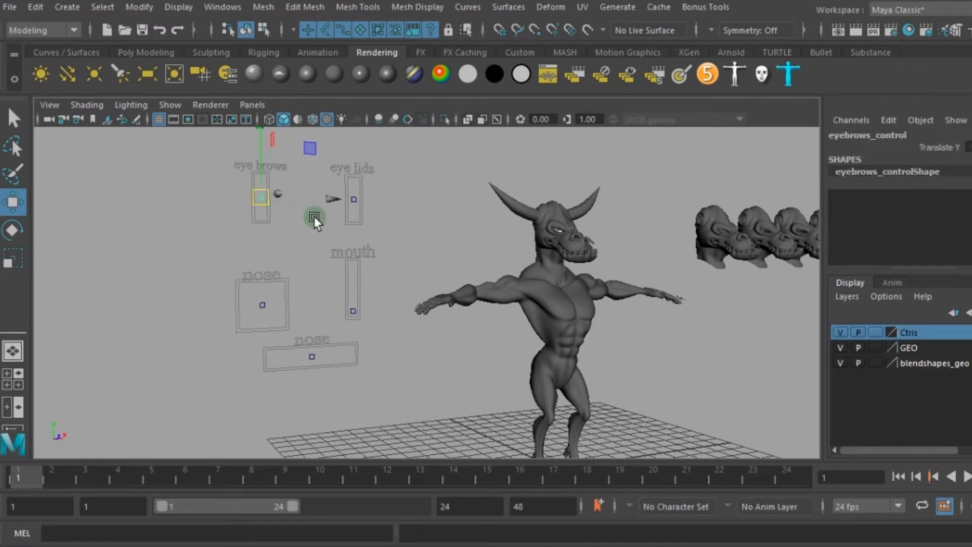
{"action": "middle_click_drag", "start_coordinate": [289, 213], "coordinate": [256, 215], "text": "alt"}
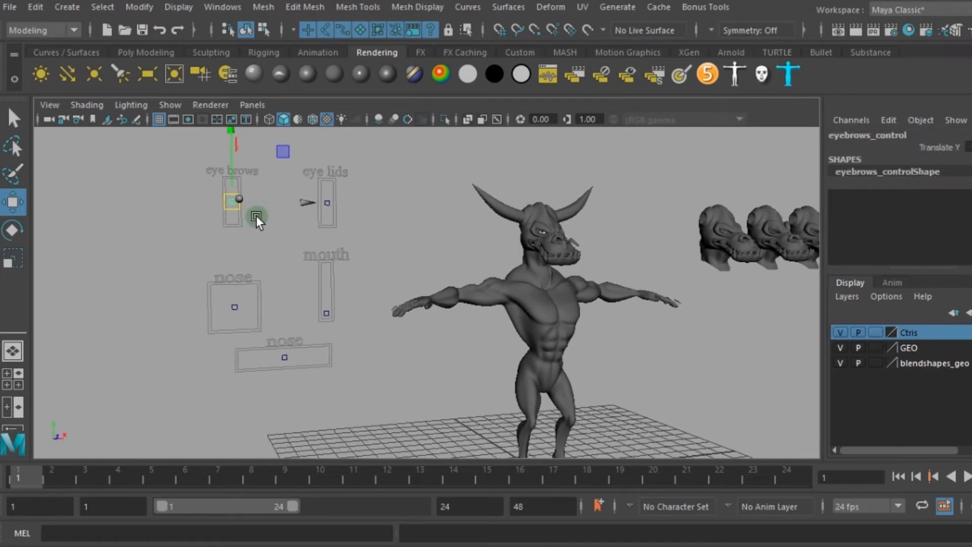
{"action": "left_click_drag", "start_coordinate": [239, 138], "coordinate": [243, 112]}
{"action": "left_click_drag", "start_coordinate": [245, 175], "coordinate": [246, 175]}
{"action": "key", "text": "ctrl+z"}
Step: Try moving the eye lids control up inside its slider frame, and undo the move
{"action": "left_click_drag", "start_coordinate": [373, 181], "coordinate": [306, 227]}
{"action": "mouse_move", "coordinate": [326, 138]}
{"action": "left_mouse_down"}
{"action": "mouse_move", "coordinate": [329, 180]}
{"action": "mouse_move", "coordinate": [333, 122]}
{"action": "left_mouse_up"}
{"action": "key", "text": "ctrl+z"}
Step: Select all six target heads in order from nose_l back to eye_close, and add the character's main face last
{"action": "scroll", "coordinate": [670, 208], "scroll_direction": "up", "scroll_amount": 5}
{"action": "middle_click_drag", "start_coordinate": [670, 208], "coordinate": [451, 263], "text": "alt"}
{"action": "scroll", "coordinate": [473, 293], "scroll_direction": "up", "scroll_amount": 4}
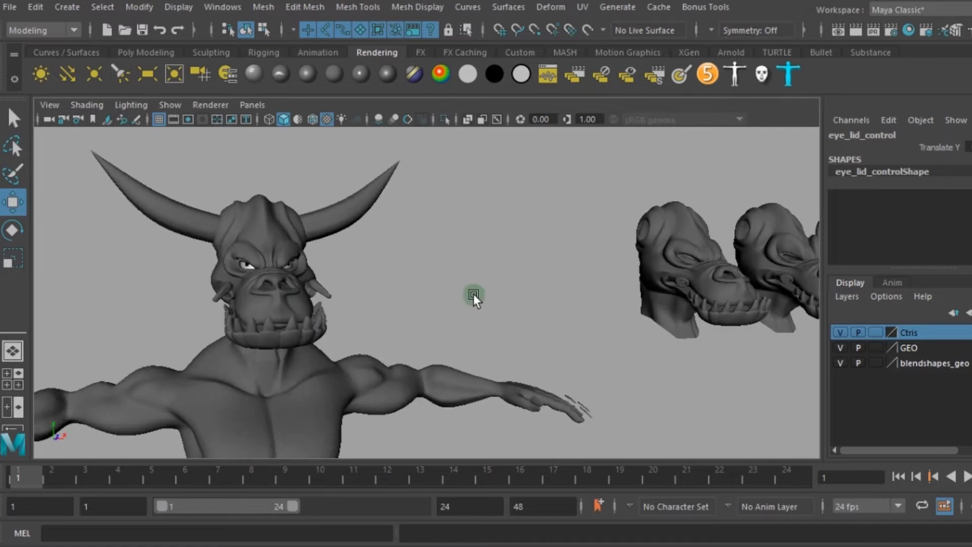
{"action": "scroll", "coordinate": [642, 292], "scroll_direction": "down", "scroll_amount": 6}
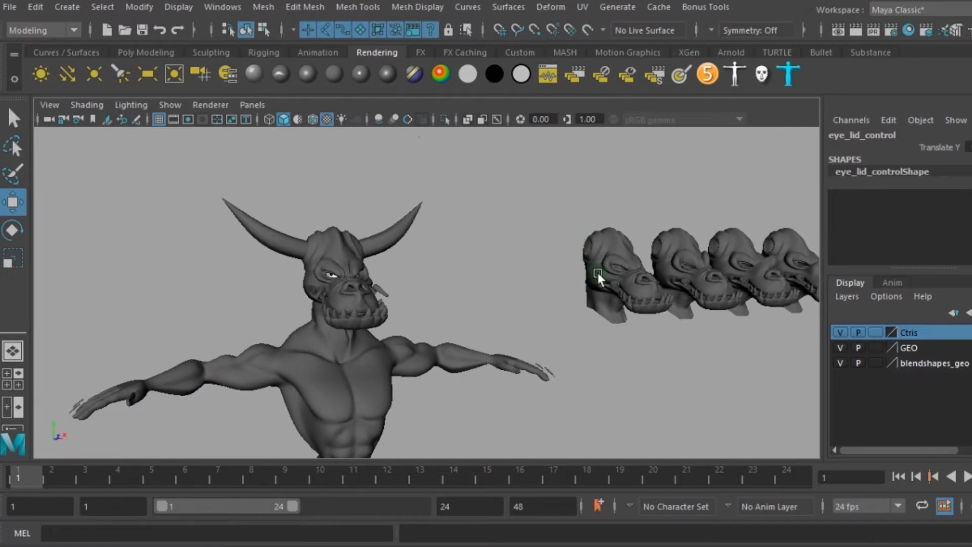
{"action": "scroll", "coordinate": [607, 316], "scroll_direction": "down", "scroll_amount": 3}
{"action": "middle_click_drag", "start_coordinate": [448, 238], "coordinate": [545, 221], "text": "alt"}
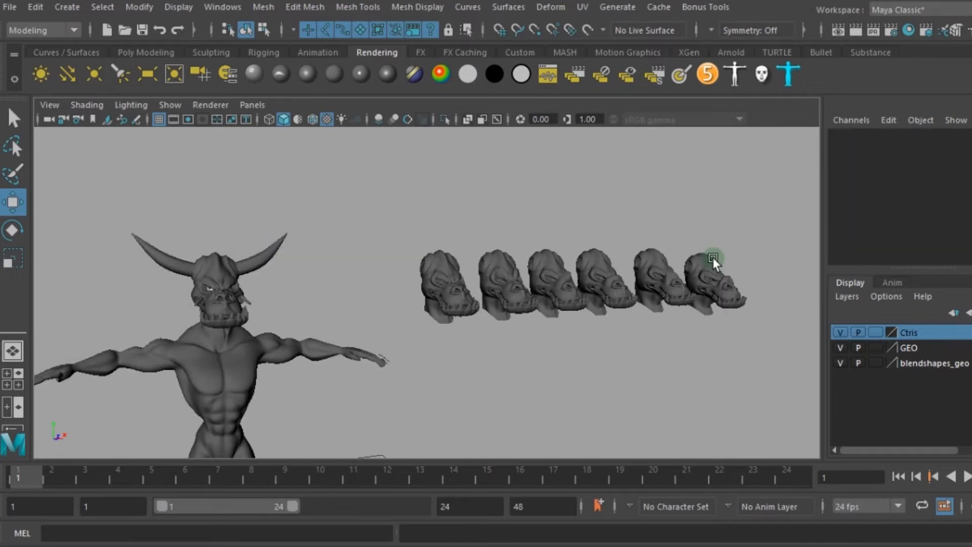
{"action": "left_click", "coordinate": [712, 258]}
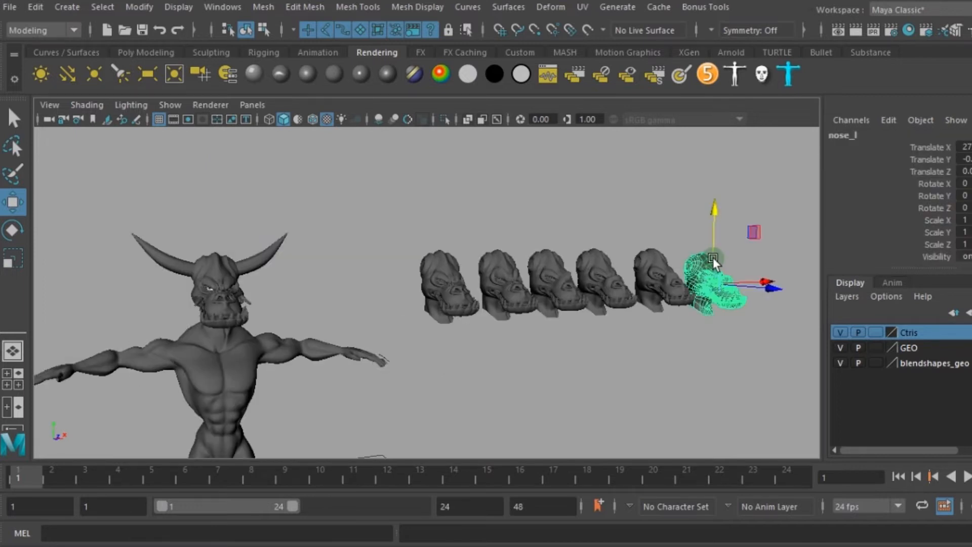
{"action": "left_click", "coordinate": [658, 255], "text": "shift"}
{"action": "left_click", "coordinate": [605, 252], "text": "shift"}
{"action": "left_click", "coordinate": [548, 251], "text": "shift"}
{"action": "left_click", "coordinate": [488, 253], "text": "shift"}
{"action": "left_click", "coordinate": [458, 256], "text": "shift"}
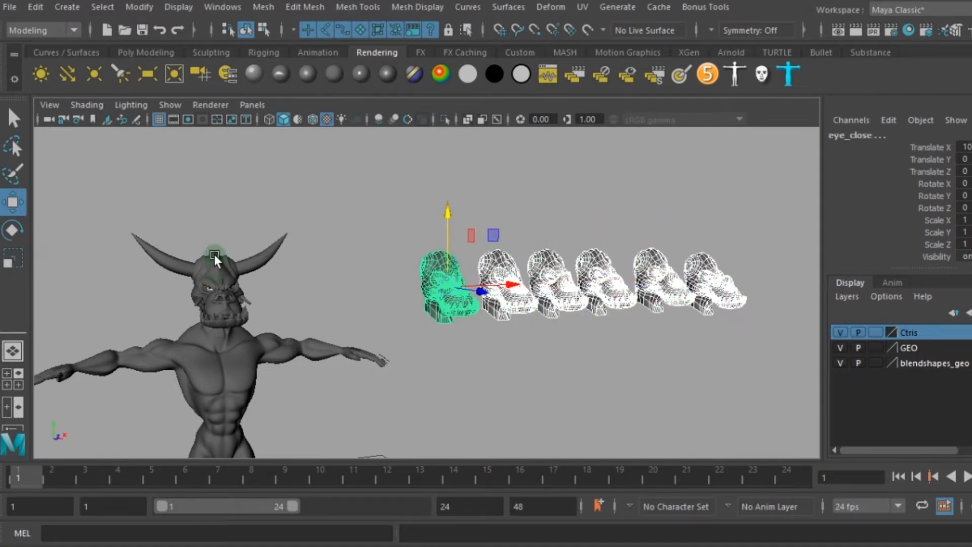
{"action": "left_click", "coordinate": [214, 254], "text": "shift"}
Step: Create a blend shape from the selected heads with reset options, naming its node face_expressions_bs
{"action": "left_click_drag", "start_coordinate": [327, 256], "coordinate": [405, 228], "text": "alt"}
{"action": "middle_click_drag", "start_coordinate": [405, 227], "coordinate": [503, 235], "text": "alt"}
{"action": "right_click_drag", "start_coordinate": [503, 236], "coordinate": [570, 348], "text": "alt"}
{"action": "right_click_drag", "start_coordinate": [566, 284], "coordinate": [542, 309], "text": "alt"}
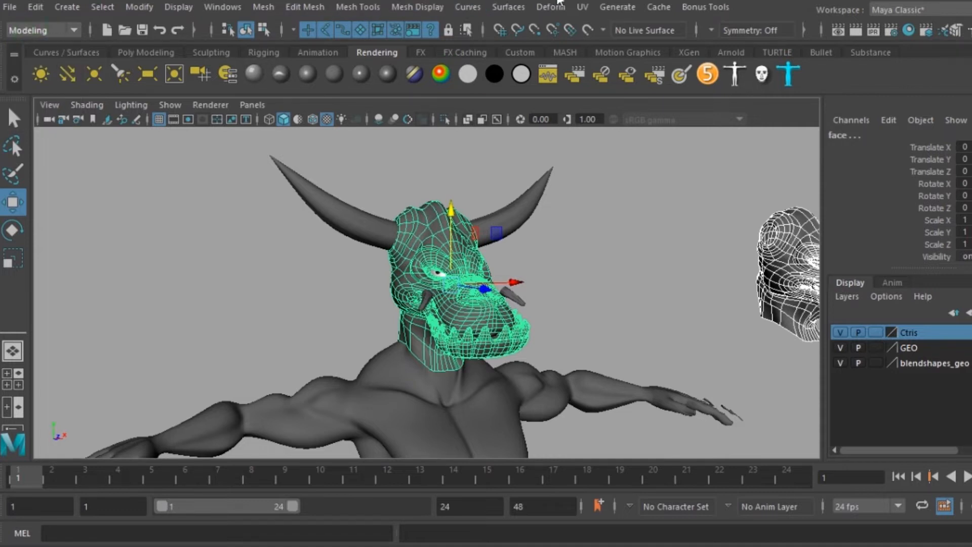
{"action": "left_click", "coordinate": [557, 5]}
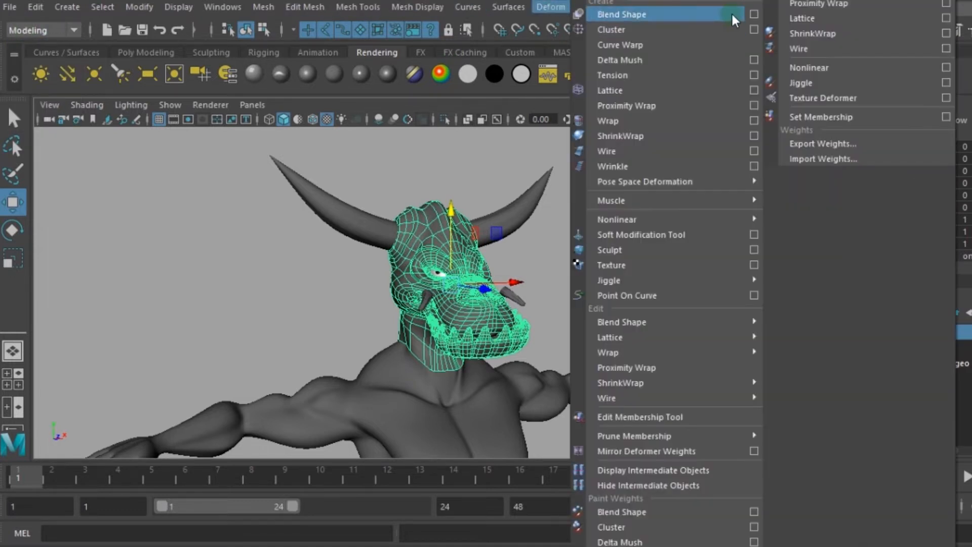
{"action": "left_click", "coordinate": [753, 14]}
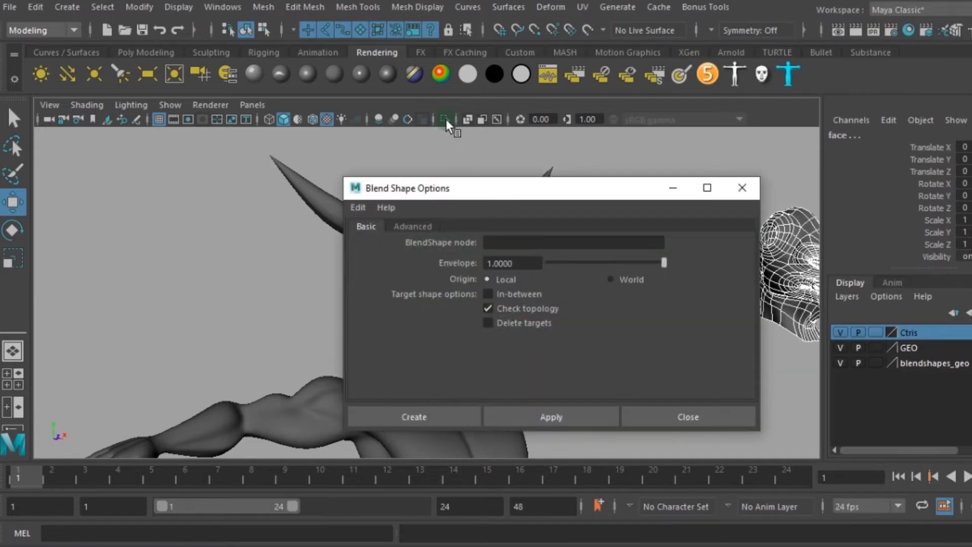
{"action": "left_click", "coordinate": [529, 244]}
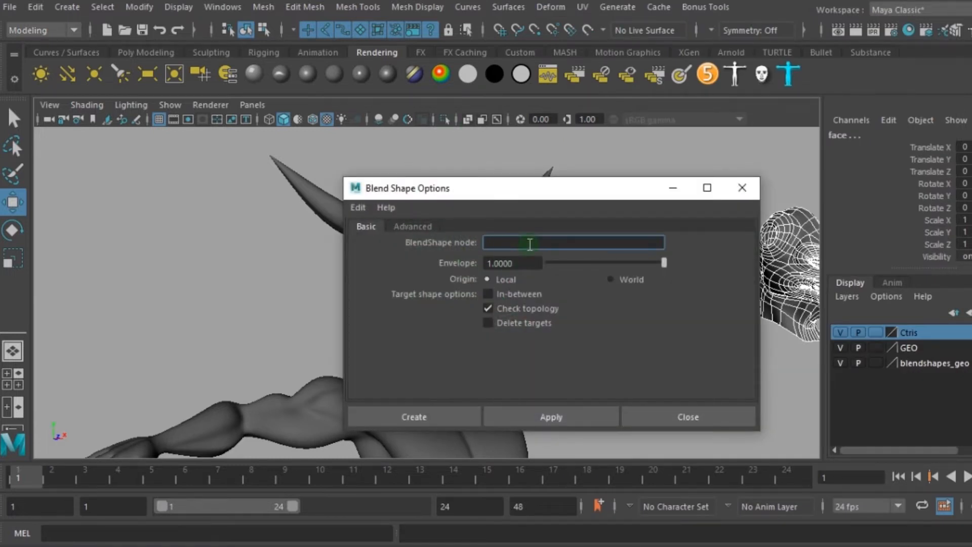
{"action": "left_click", "coordinate": [359, 207]}
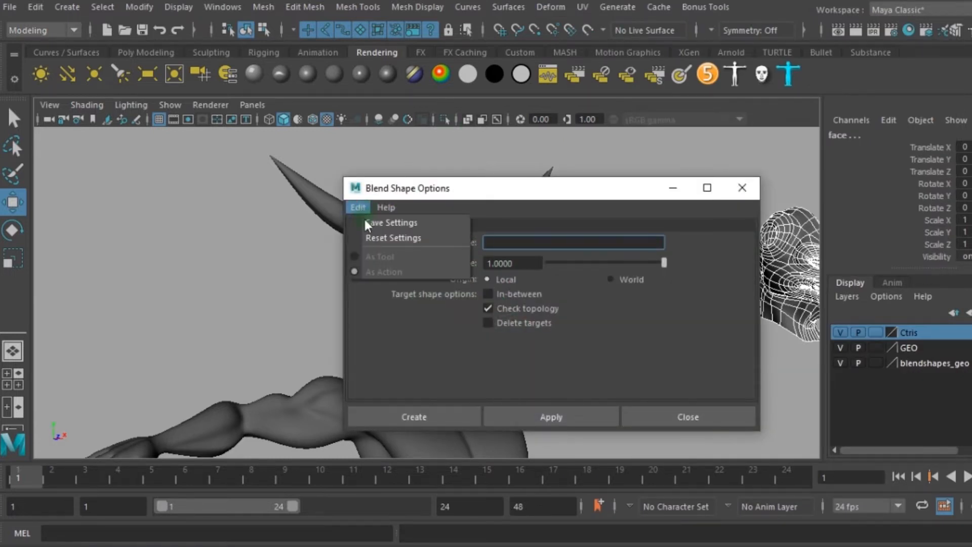
{"action": "left_click", "coordinate": [393, 238]}
{"action": "type", "text": "face_expressions_bs"}
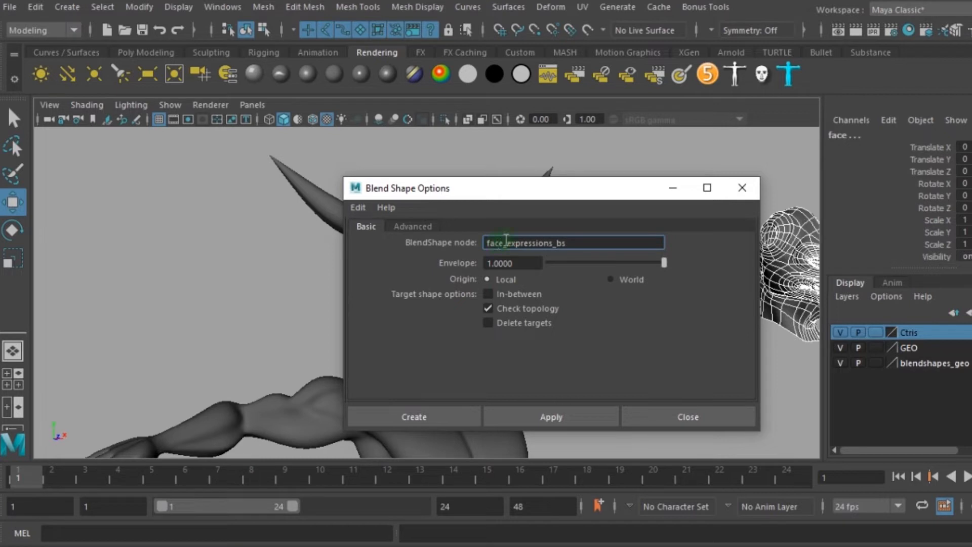
{"action": "left_click", "coordinate": [460, 414]}
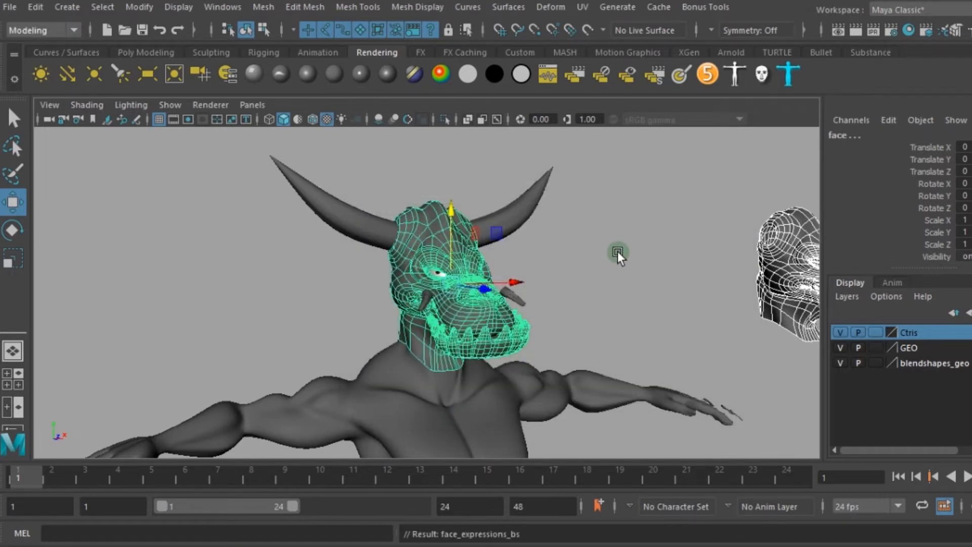
Step: Select only the character's face and expand its face_expressions_bs input to review the target channels
{"action": "left_click", "coordinate": [712, 190]}
{"action": "left_click", "coordinate": [415, 218]}
{"action": "scroll", "coordinate": [875, 192], "scroll_direction": "down", "scroll_amount": 3}
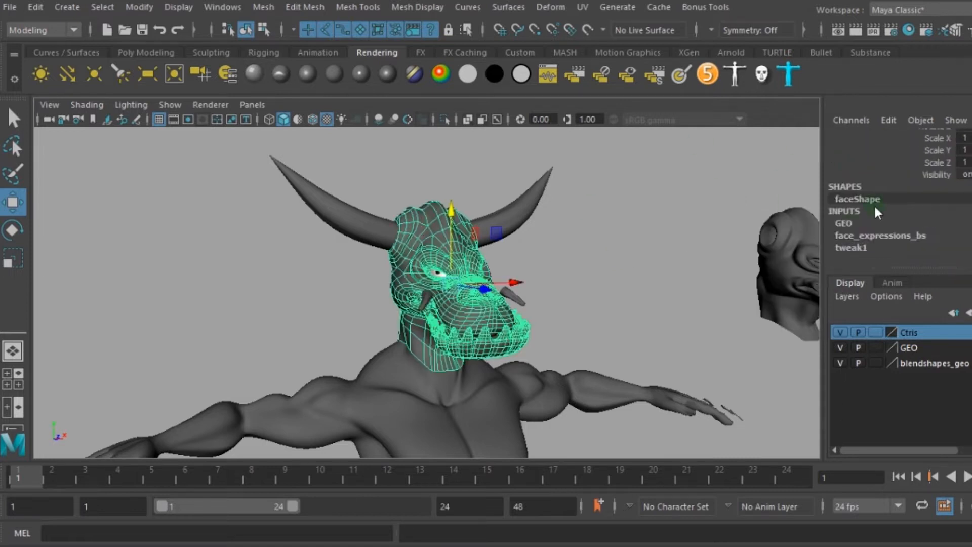
{"action": "left_click", "coordinate": [873, 234]}
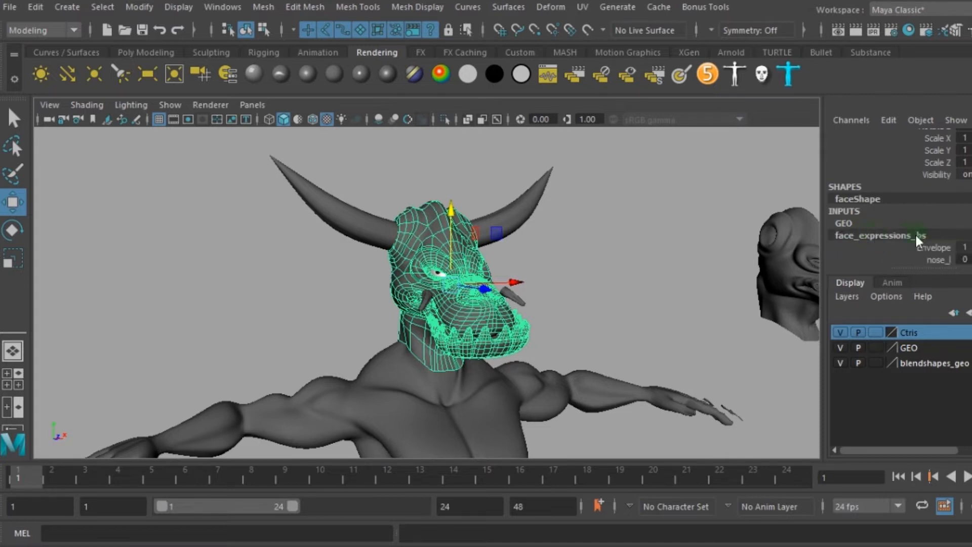
{"action": "scroll", "coordinate": [919, 179], "scroll_direction": "down", "scroll_amount": 3}
{"action": "scroll", "coordinate": [928, 199], "scroll_direction": "down", "scroll_amount": 1}
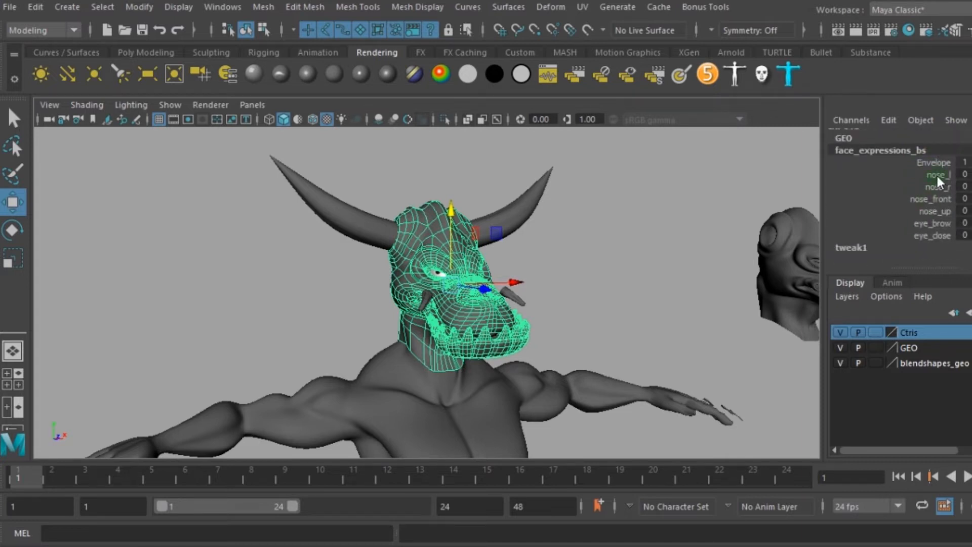
{"action": "scroll", "coordinate": [679, 262], "scroll_direction": "down", "scroll_amount": 2}
Step: Select the first target head in the row to check its name against the blend shape channels
{"action": "middle_click_drag", "start_coordinate": [693, 254], "coordinate": [423, 308], "text": "alt"}
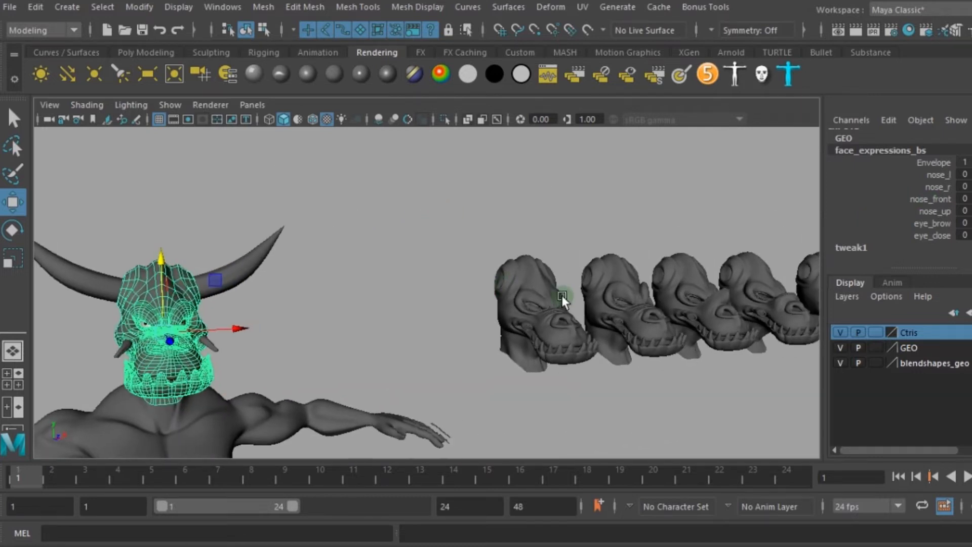
{"action": "left_click", "coordinate": [535, 262]}
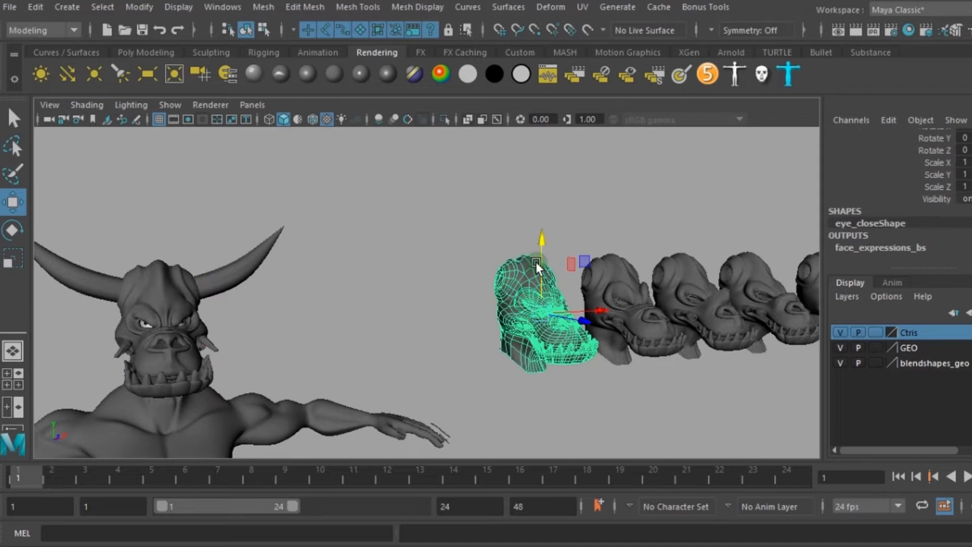
{"action": "scroll", "coordinate": [900, 172], "scroll_direction": "up", "scroll_amount": 3}
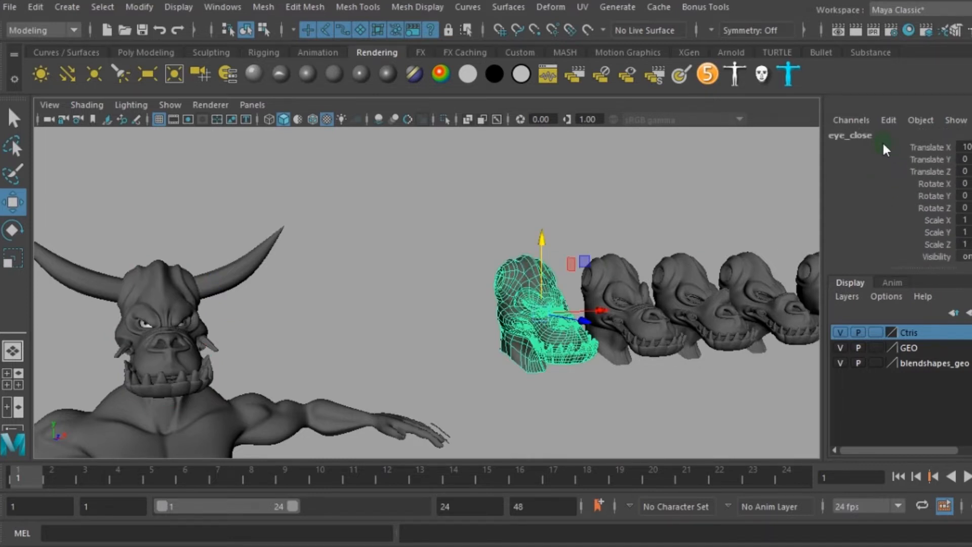
Step: Reselect the character's face, expand its face_expressions_bs input, and activate the eye_close channel to test the eyelids
{"action": "left_click", "coordinate": [149, 310]}
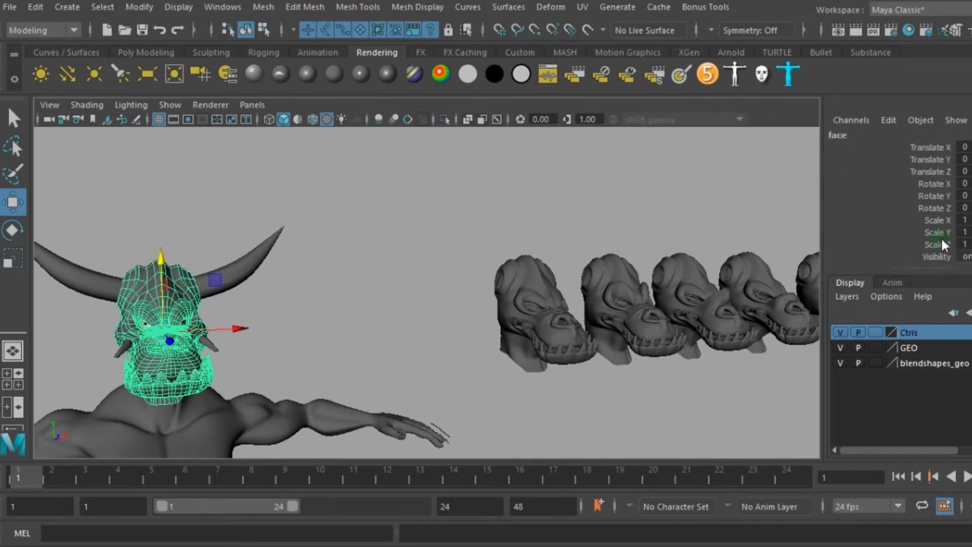
{"action": "scroll", "coordinate": [911, 231], "scroll_direction": "down", "scroll_amount": 3}
{"action": "left_click", "coordinate": [891, 236]}
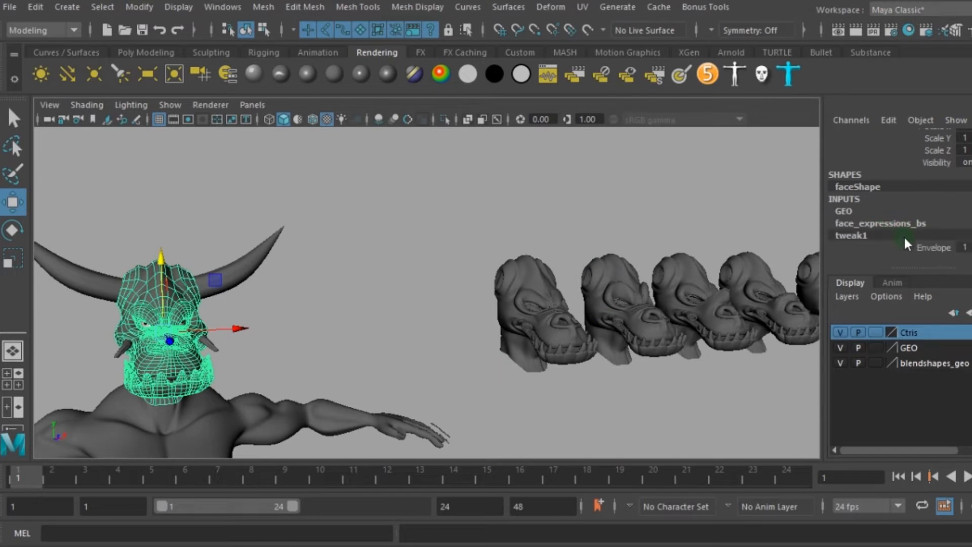
{"action": "scroll", "coordinate": [906, 222], "scroll_direction": "down", "scroll_amount": 2}
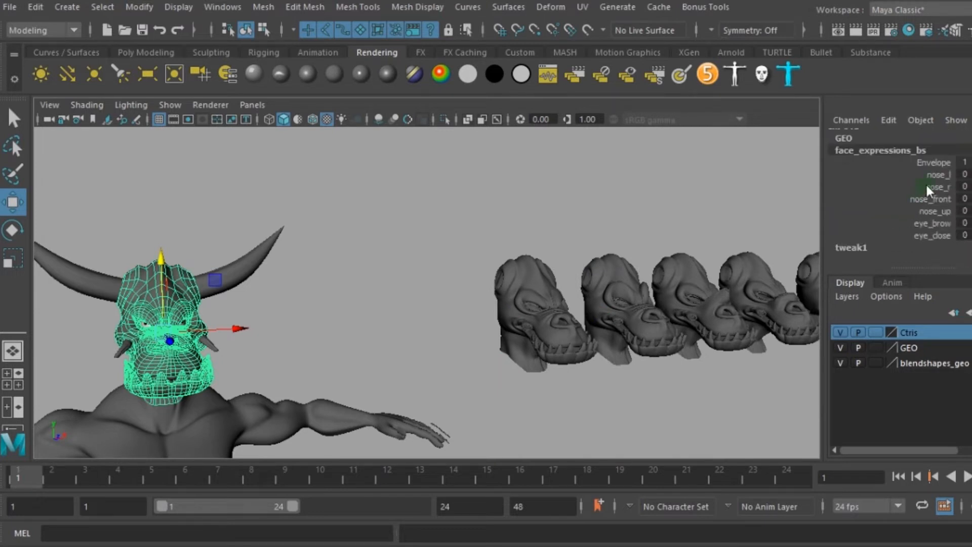
{"action": "left_click", "coordinate": [936, 234]}
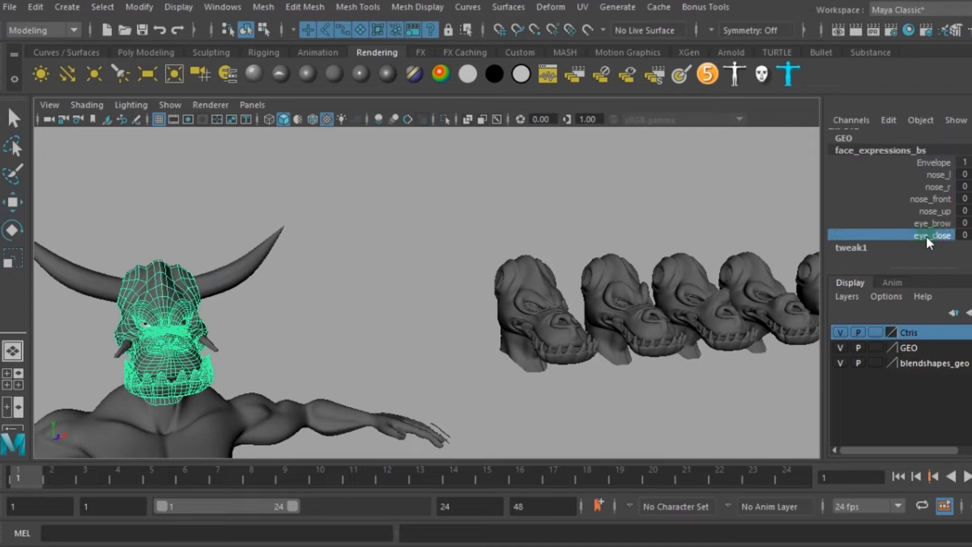
{"action": "left_click_drag", "start_coordinate": [373, 278], "coordinate": [426, 302], "text": "alt"}
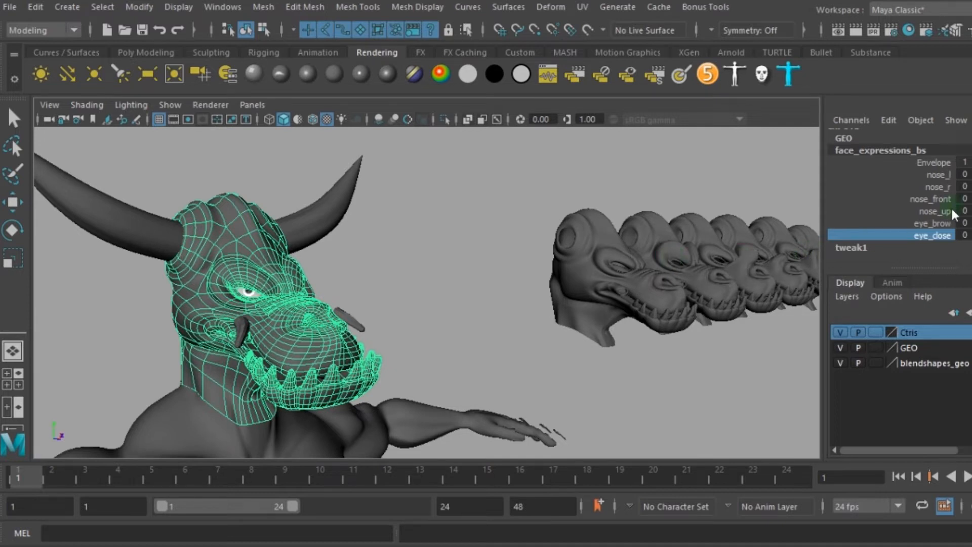
Step: Activate the eye_brow channel and scrub its value to test the brow deformation around the face's eye
{"action": "scroll", "coordinate": [878, 208], "scroll_direction": "up", "scroll_amount": 2}
{"action": "scroll", "coordinate": [877, 208], "scroll_direction": "down", "scroll_amount": 2}
{"action": "right_click_drag", "start_coordinate": [272, 236], "coordinate": [331, 267], "text": "alt"}
{"action": "middle_click_drag", "start_coordinate": [311, 241], "coordinate": [412, 228], "text": "alt"}
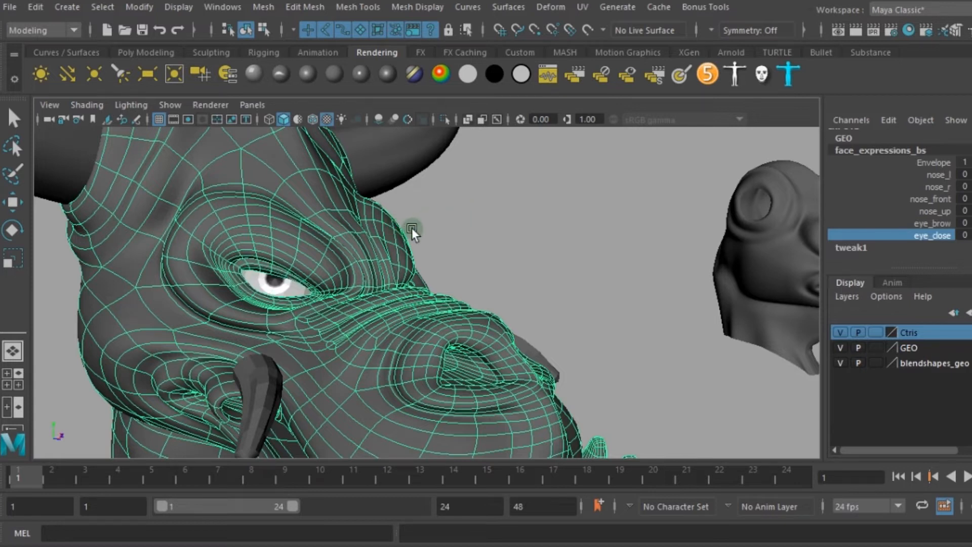
{"action": "left_click", "coordinate": [904, 223]}
{"action": "middle_click_drag", "start_coordinate": [479, 205], "coordinate": [490, 221]}
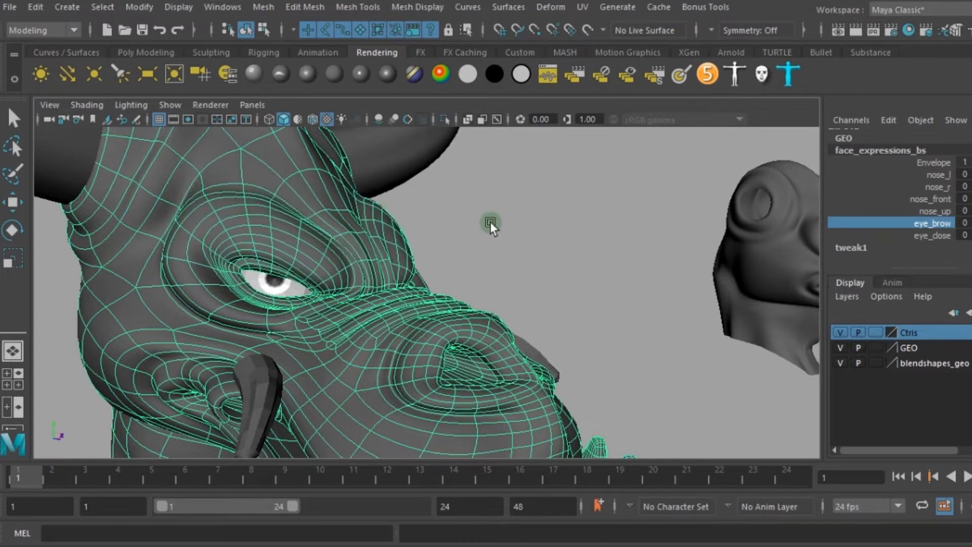
Step: Scrub the nose_up and nose_front channels of the face's blend shape in turn to test the nose movement
{"action": "left_click", "coordinate": [916, 211]}
{"action": "scroll", "coordinate": [551, 258], "scroll_direction": "down", "scroll_amount": 3}
{"action": "left_click_drag", "start_coordinate": [551, 258], "coordinate": [501, 272], "text": "alt"}
{"action": "middle_click_drag", "start_coordinate": [501, 271], "coordinate": [550, 230], "text": "alt"}
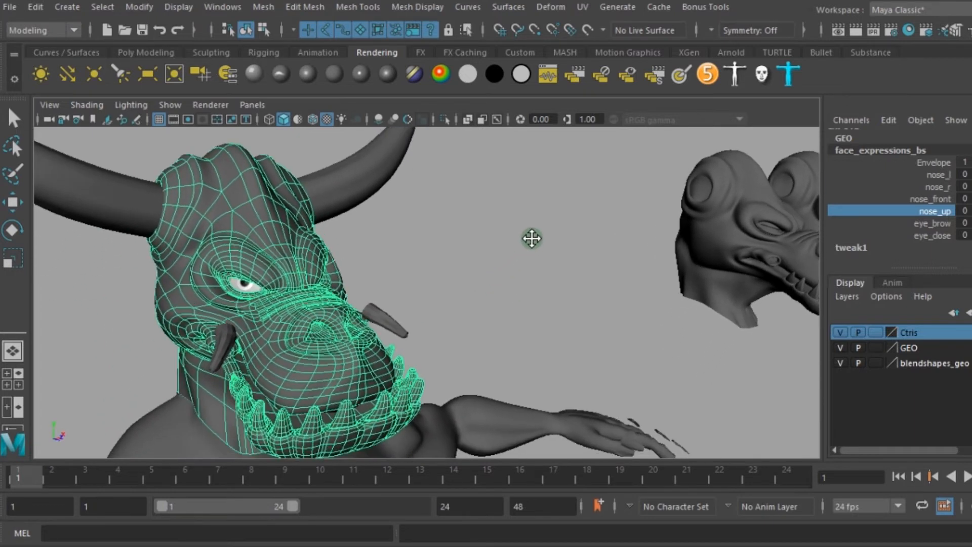
{"action": "right_click_drag", "start_coordinate": [486, 226], "coordinate": [503, 225], "text": "alt"}
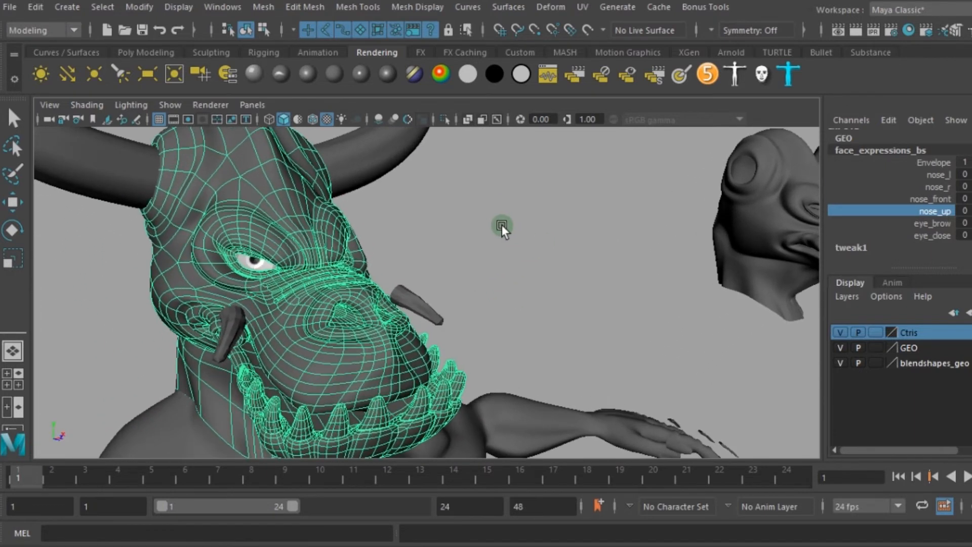
{"action": "middle_click_drag", "start_coordinate": [467, 208], "coordinate": [487, 217]}
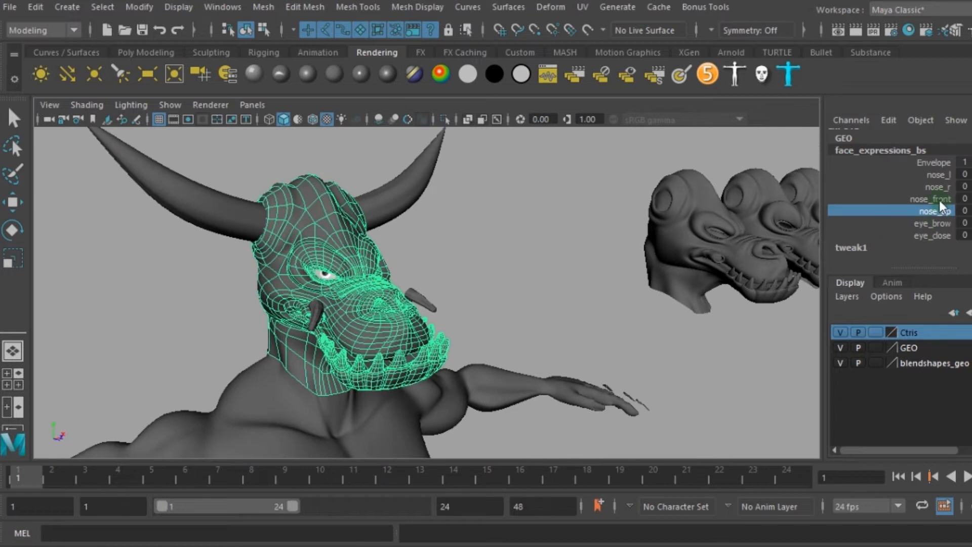
{"action": "left_click", "coordinate": [937, 198]}
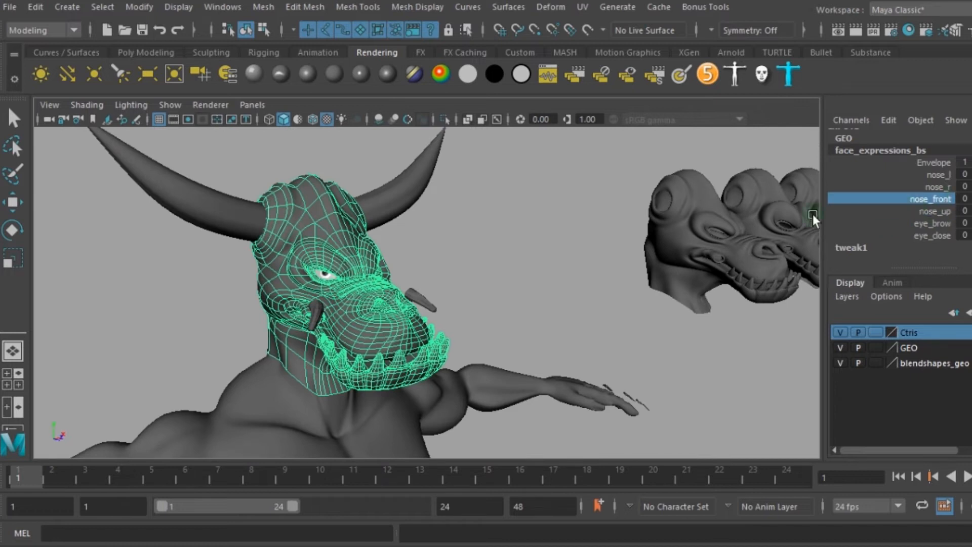
{"action": "middle_click_drag", "start_coordinate": [581, 215], "coordinate": [562, 230]}
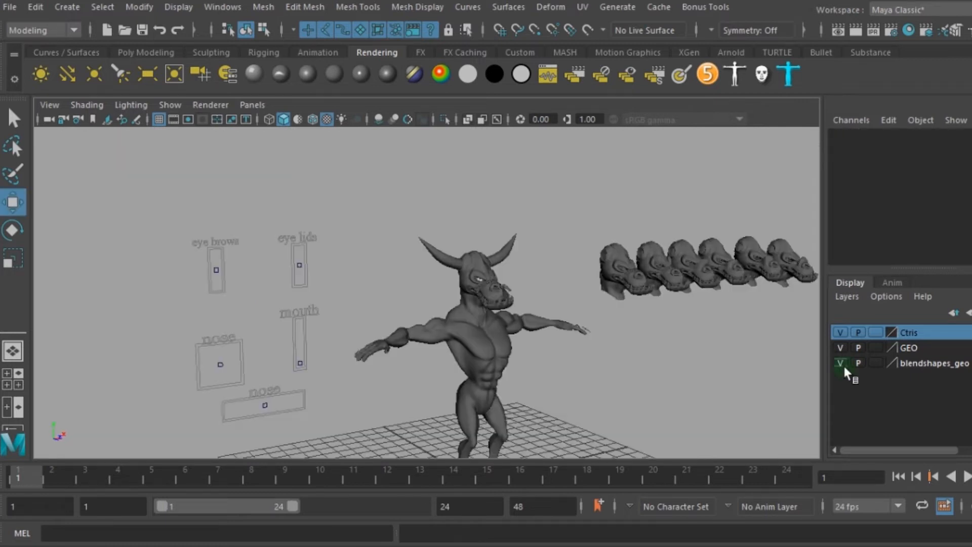
Step: Hide the blendshapes_geo display layer, leaving the character and slider controls in the scene
{"action": "left_click", "coordinate": [841, 362]}
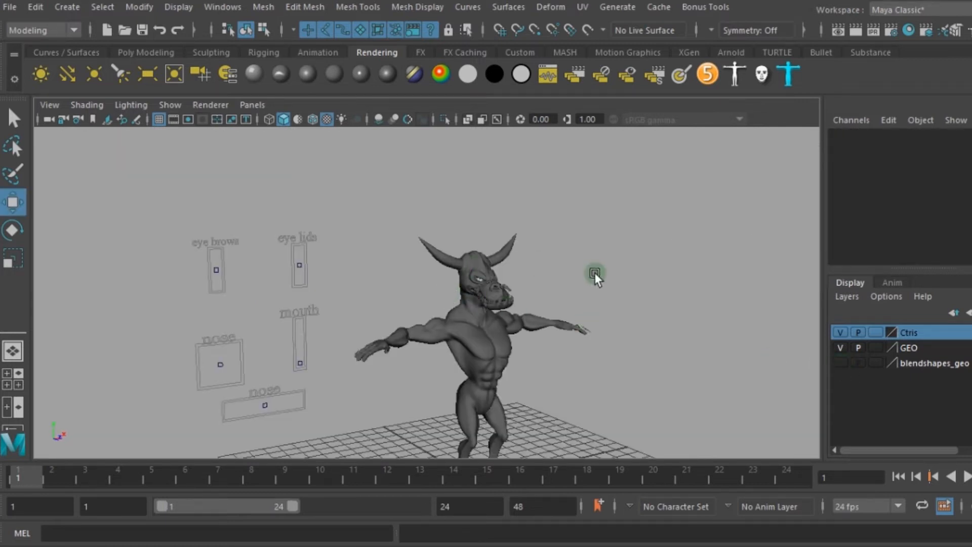
{"action": "middle_click_drag", "start_coordinate": [552, 275], "coordinate": [633, 233], "text": "alt"}
{"action": "right_click_drag", "start_coordinate": [439, 227], "coordinate": [434, 243], "text": "alt"}
Step: Select the eye brows slider control, try moving it vertically within its frame, and deselect it
{"action": "left_click_drag", "start_coordinate": [336, 212], "coordinate": [337, 212]}
{"action": "left_click_drag", "start_coordinate": [324, 183], "coordinate": [339, 108]}
{"action": "middle_click_drag", "start_coordinate": [338, 191], "coordinate": [338, 134]}
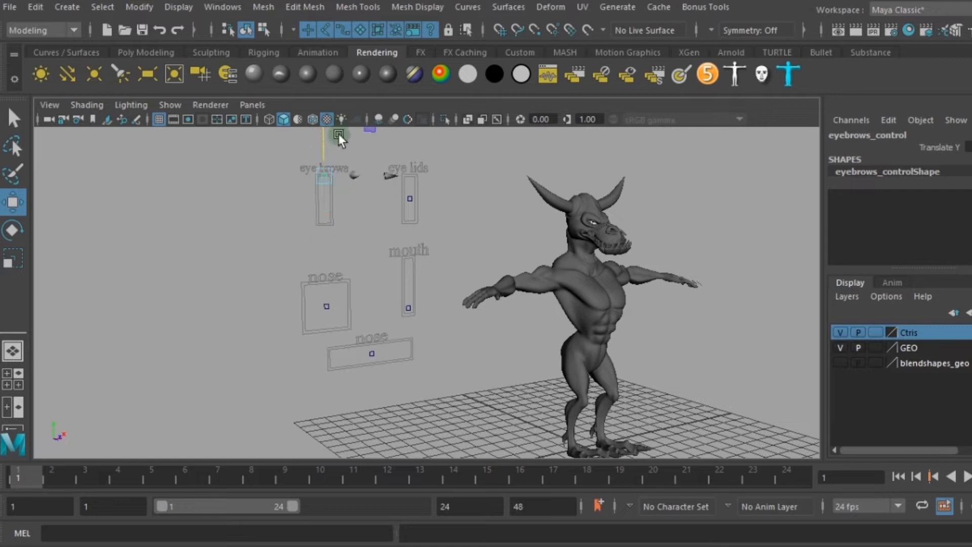
{"action": "left_click_drag", "start_coordinate": [500, 199], "coordinate": [445, 207], "text": "alt"}
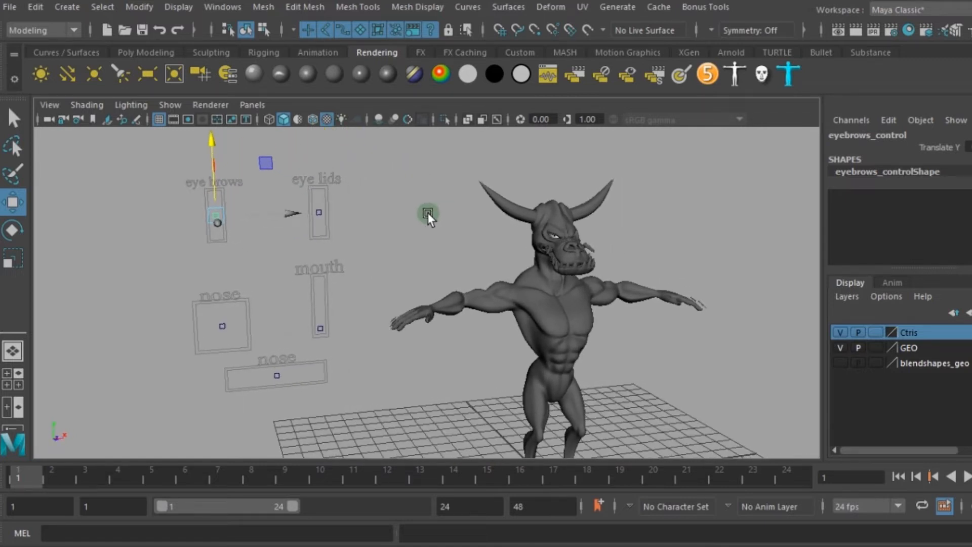
{"action": "left_click", "coordinate": [420, 229]}
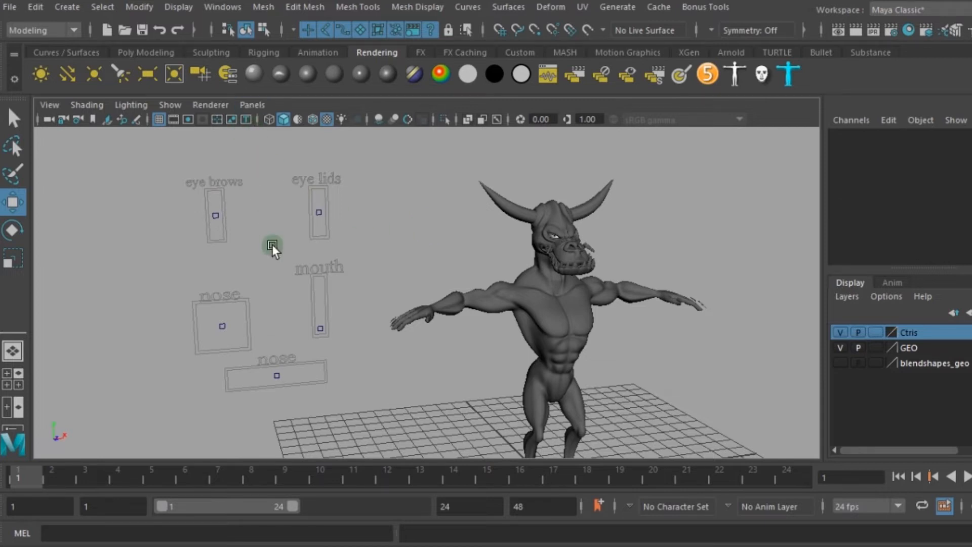
Step: Create a new camera and look through it in the viewport
{"action": "left_click", "coordinate": [254, 105]}
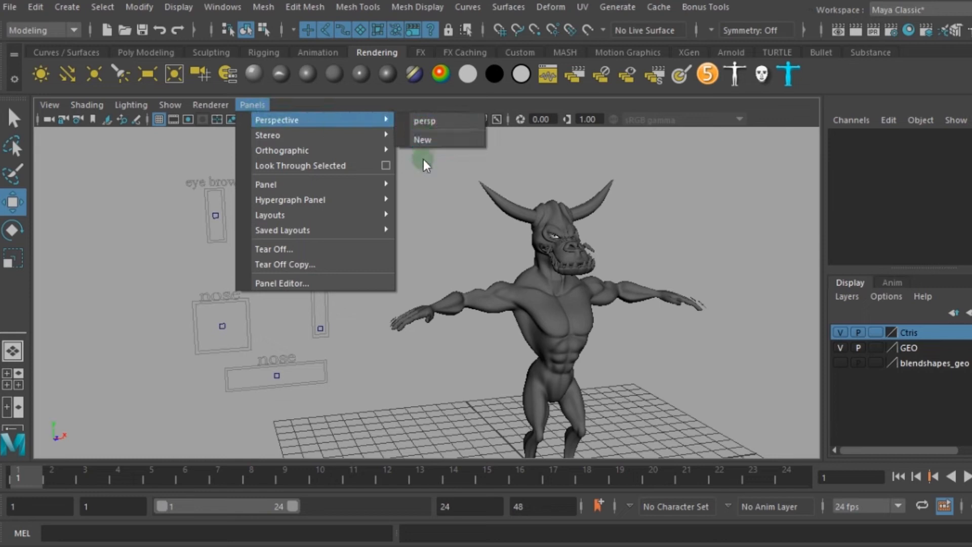
{"action": "left_click", "coordinate": [432, 198]}
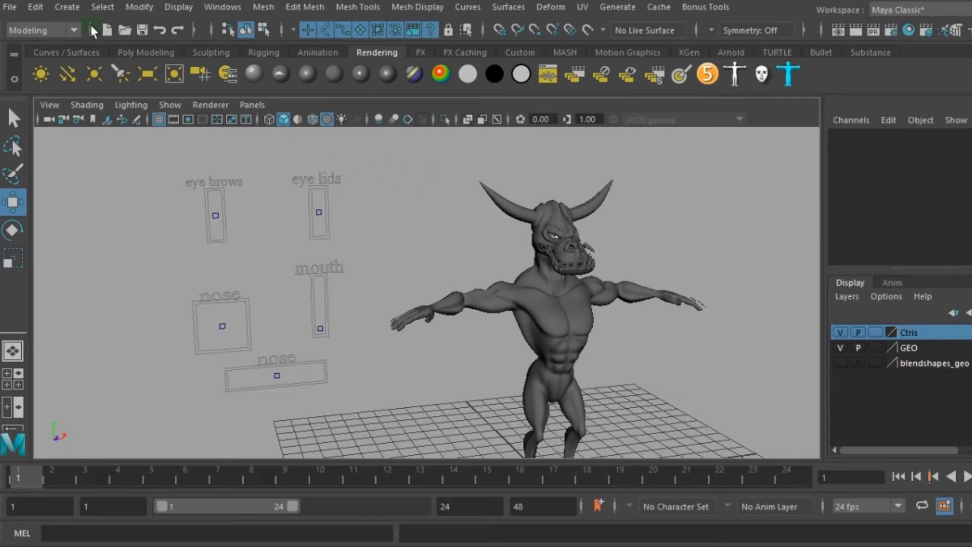
{"action": "left_click", "coordinate": [80, 9]}
{"action": "mouse_move", "coordinate": [152, 102]}
{"action": "left_click", "coordinate": [322, 121]}
{"action": "left_click", "coordinate": [259, 106]}
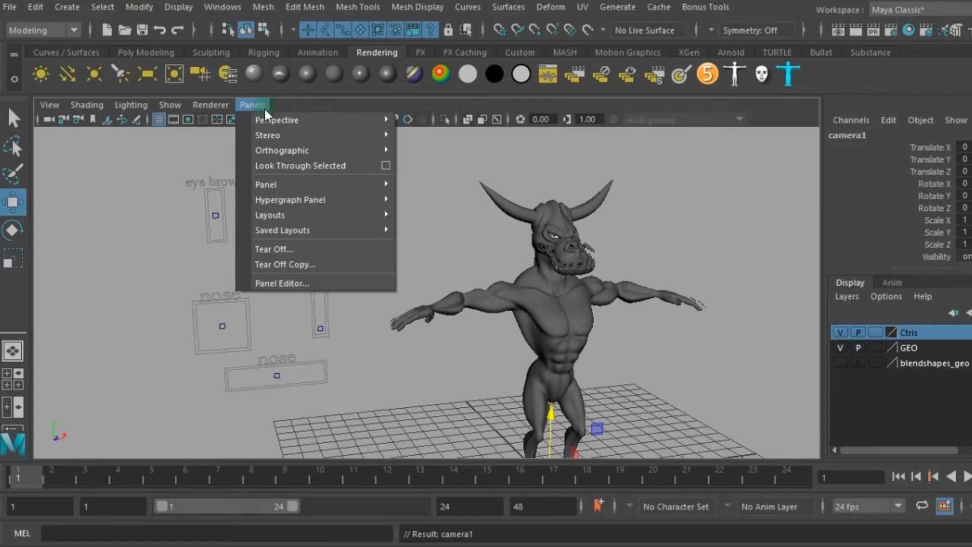
{"action": "mouse_move", "coordinate": [333, 119]}
{"action": "left_click", "coordinate": [452, 122]}
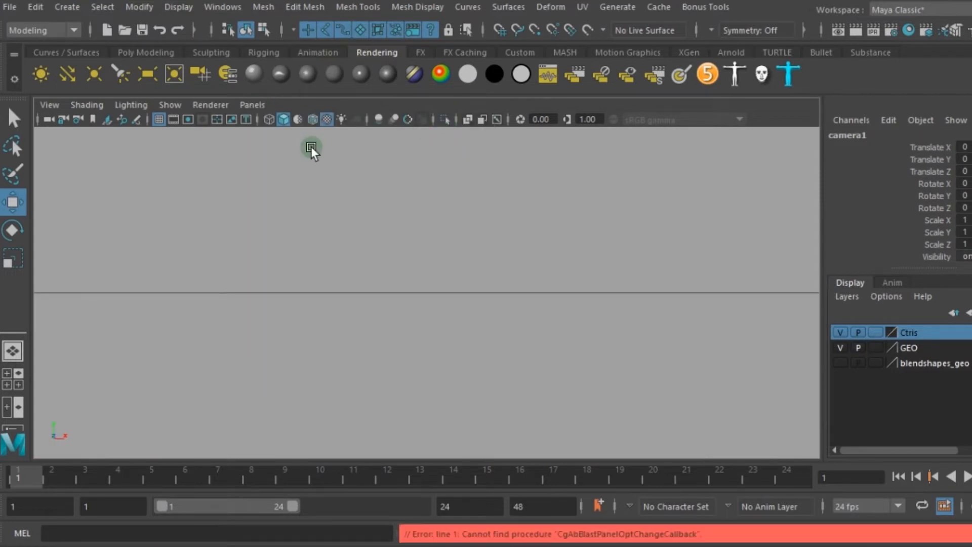
Step: Aim the new camera at the five facial slider controls by selecting them and framing them in its view
{"action": "key", "text": "a"}
{"action": "left_click_drag", "start_coordinate": [65, 164], "coordinate": [226, 459]}
{"action": "left_click_drag", "start_coordinate": [59, 156], "coordinate": [179, 339]}
{"action": "key", "text": "f"}
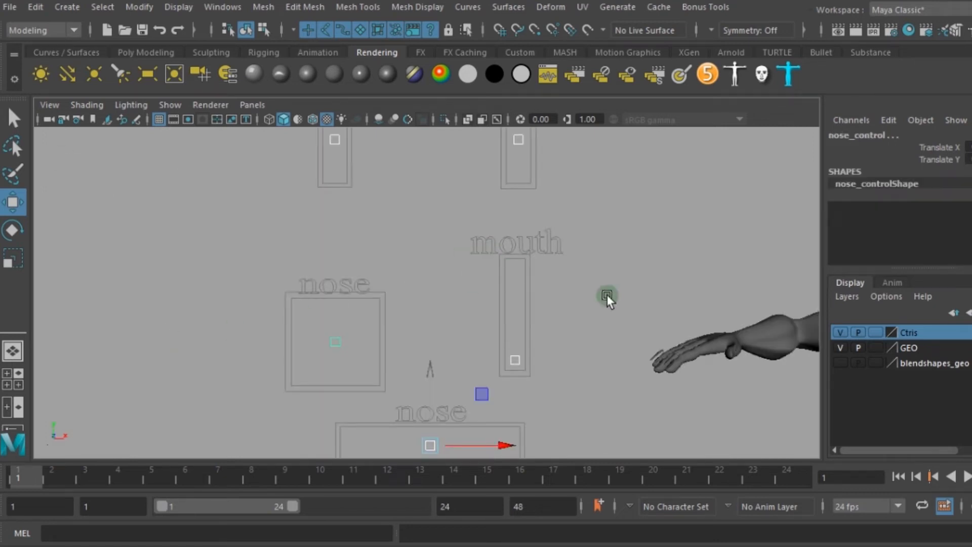
{"action": "right_click_drag", "start_coordinate": [643, 305], "coordinate": [590, 255], "text": "alt"}
{"action": "middle_click_drag", "start_coordinate": [590, 254], "coordinate": [558, 276], "text": "alt"}
Step: Hide the GEO layer and center all the facial sliders in the camera view with nothing selected
{"action": "left_click", "coordinate": [839, 347]}
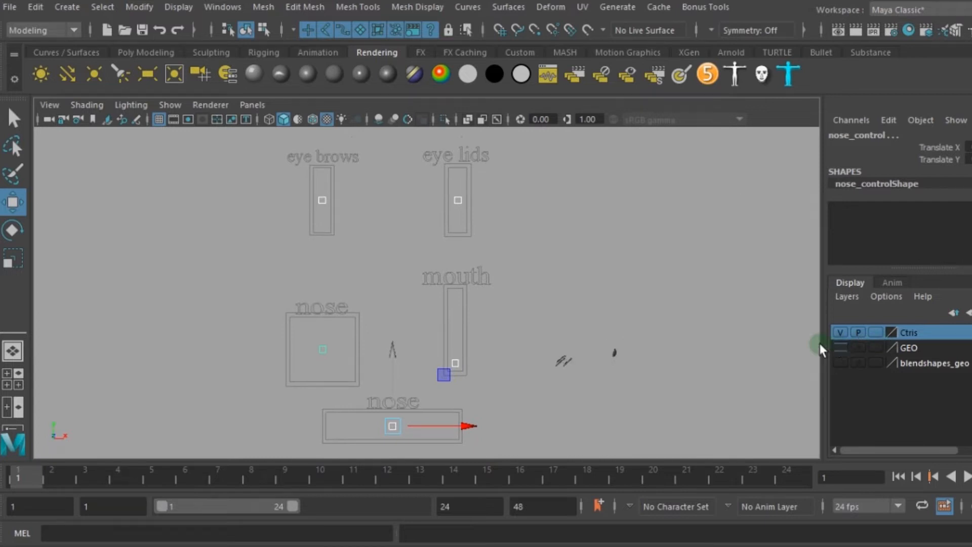
{"action": "middle_click_drag", "start_coordinate": [406, 258], "coordinate": [425, 256], "text": "alt"}
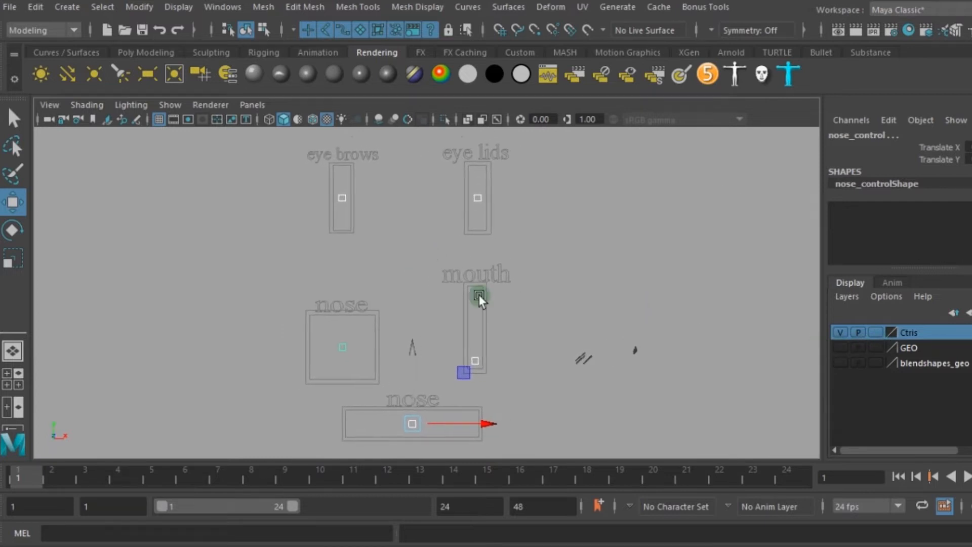
{"action": "left_click", "coordinate": [576, 284]}
{"action": "middle_click_drag", "start_coordinate": [541, 272], "coordinate": [533, 267], "text": "alt"}
Step: Select the view's own camera and highlight its translate, rotate, scale and visibility channels
{"action": "left_click", "coordinate": [49, 104]}
{"action": "left_click", "coordinate": [76, 132]}
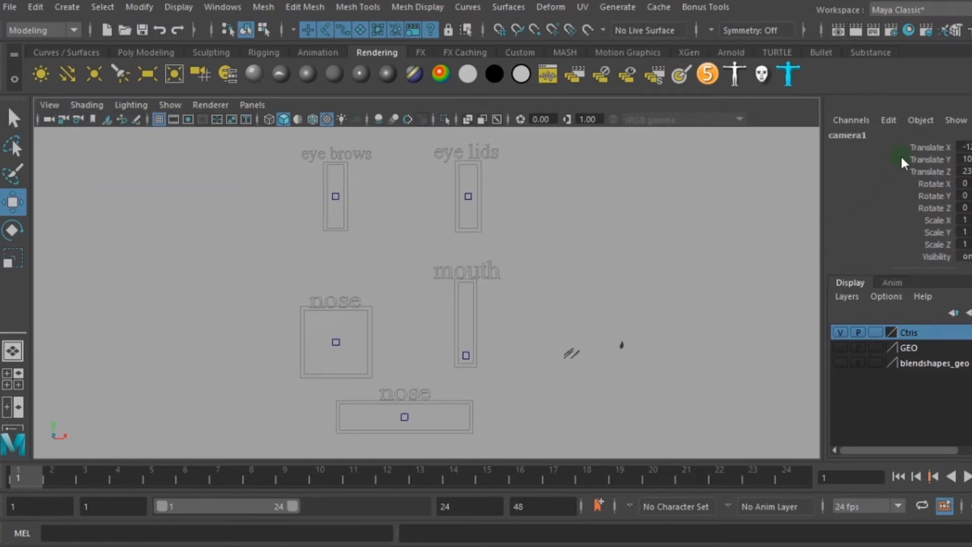
{"action": "left_click_drag", "start_coordinate": [925, 143], "coordinate": [922, 254]}
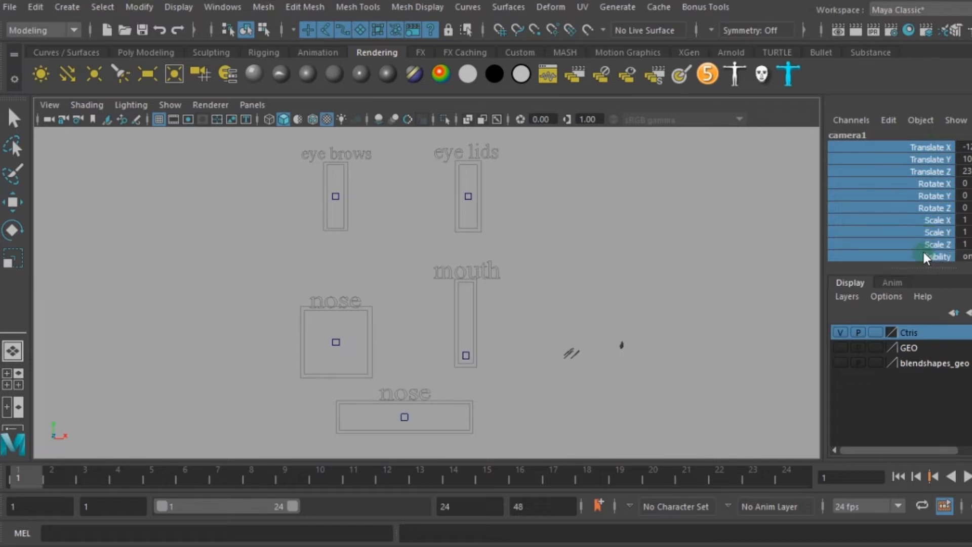
{"action": "left_click", "coordinate": [919, 208]}
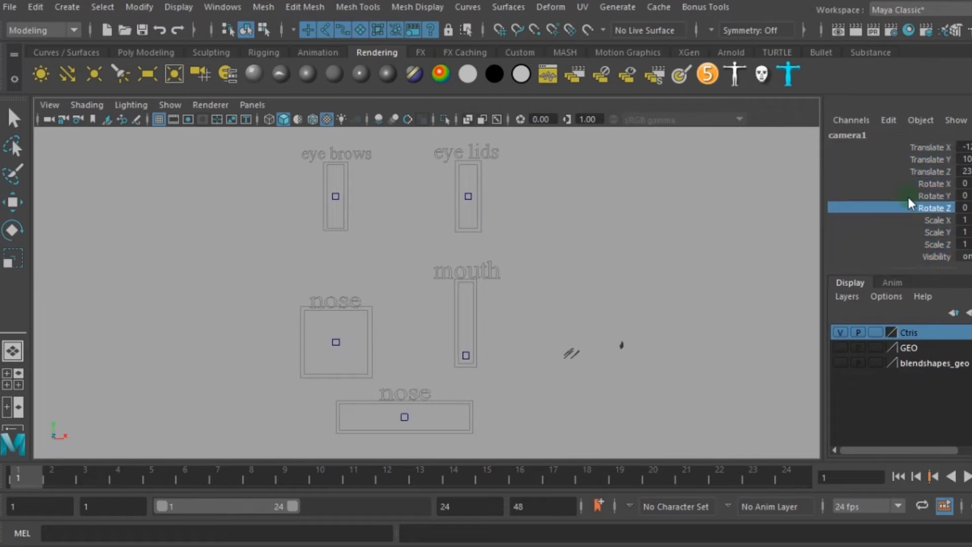
Step: Open the Outliner, collapse the DIG_GEO group, and select the GUI group to identify the slider controls
{"action": "left_click", "coordinate": [222, 7]}
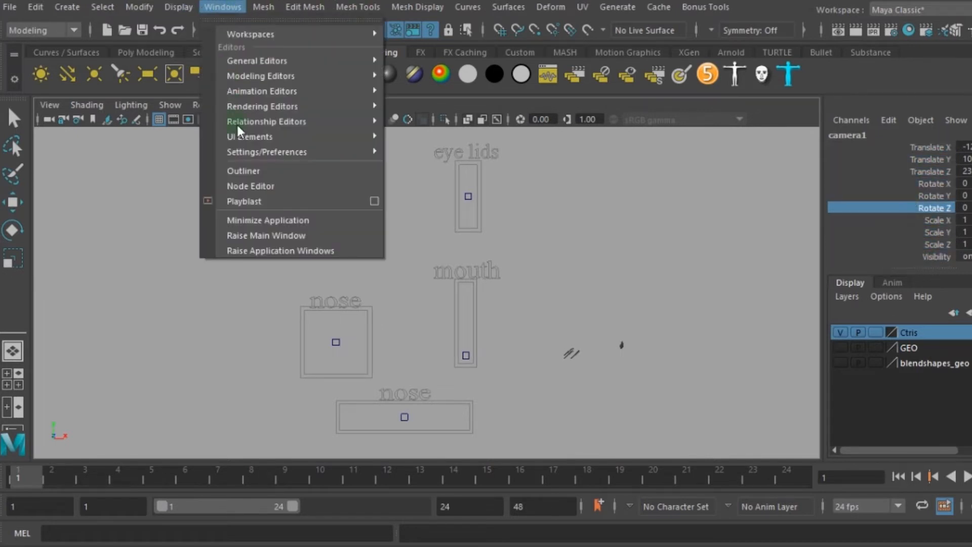
{"action": "left_click", "coordinate": [286, 172]}
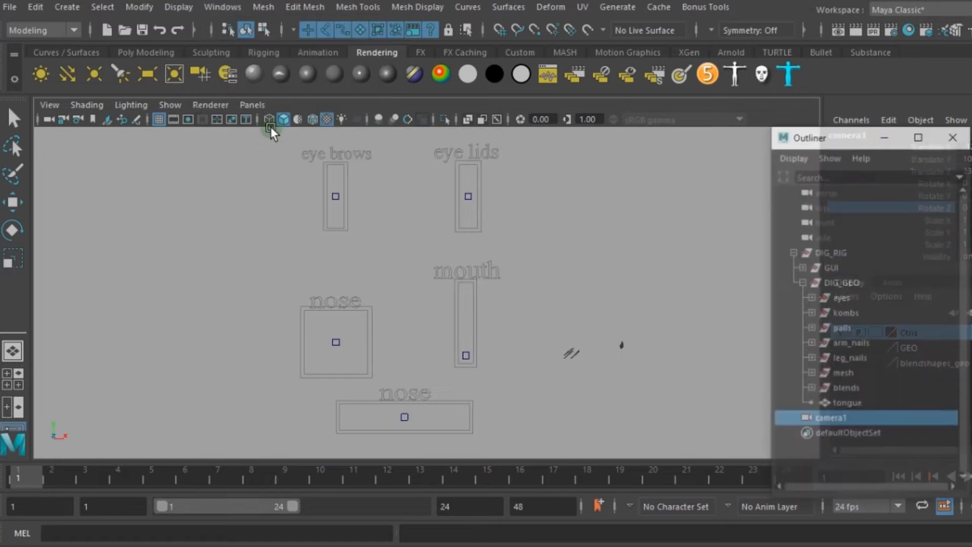
{"action": "left_click", "coordinate": [802, 282]}
{"action": "left_click", "coordinate": [830, 266]}
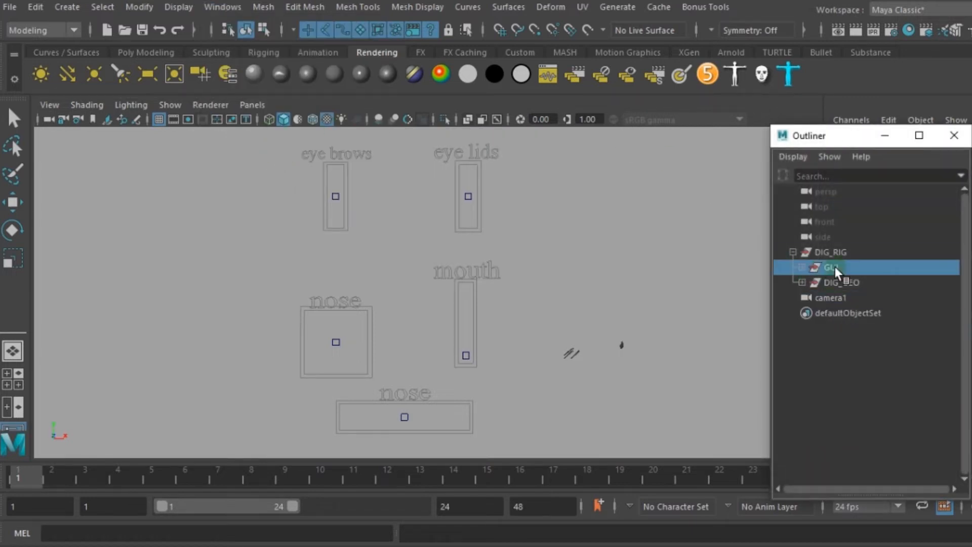
{"action": "left_click", "coordinate": [800, 267]}
{"action": "left_click", "coordinate": [802, 267]}
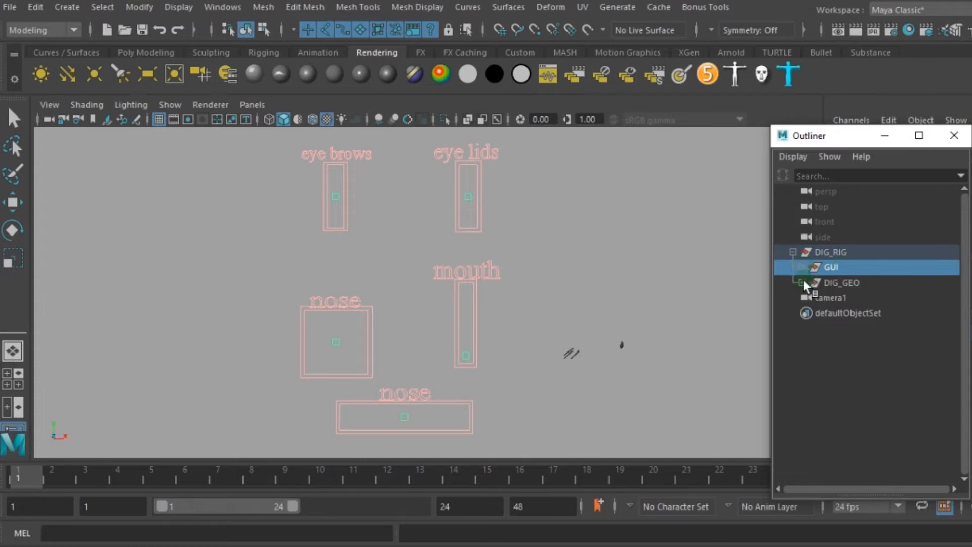
Step: Rename the new camera as Face_cam_ctrls in the Outliner
{"action": "double_click", "coordinate": [834, 296]}
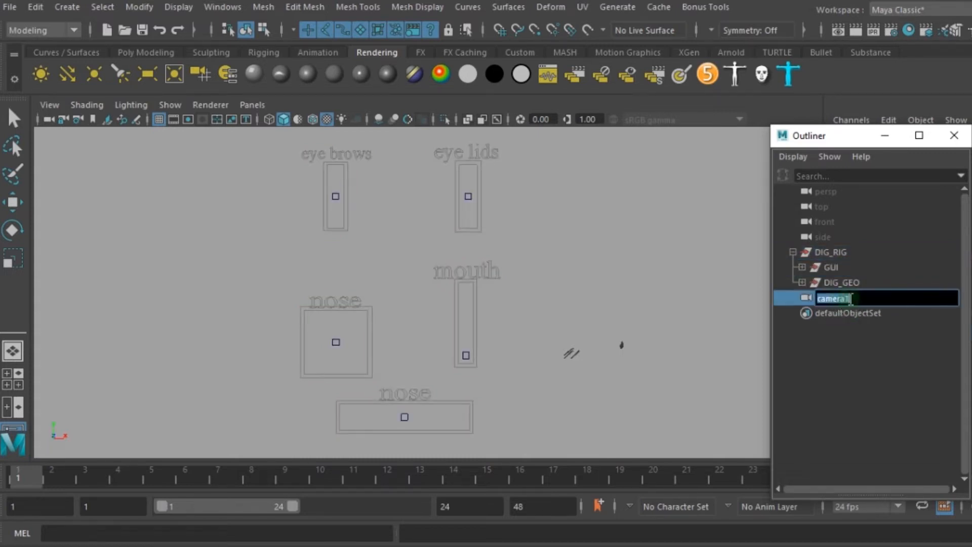
{"action": "type", "text": "Face_cam"}
{"action": "key", "text": "Return"}
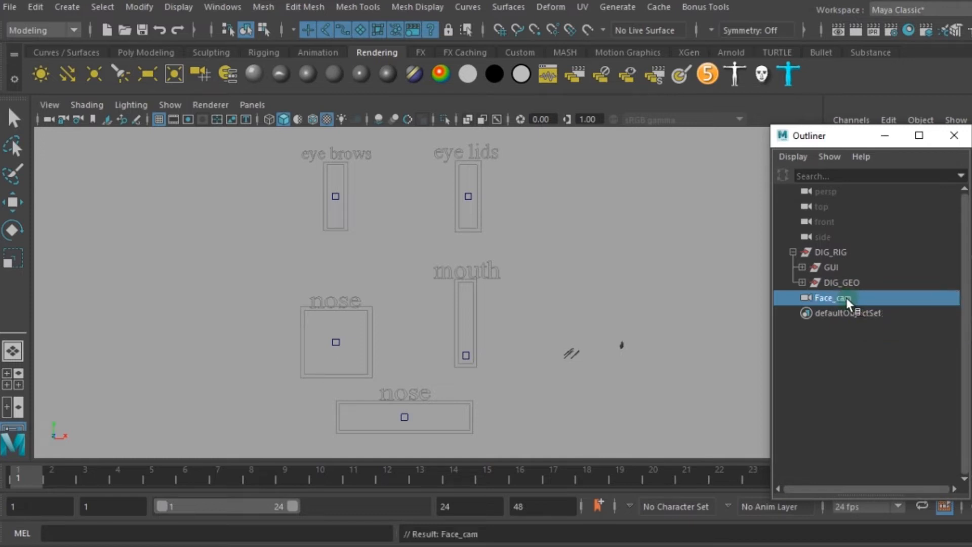
{"action": "double_click", "coordinate": [846, 298]}
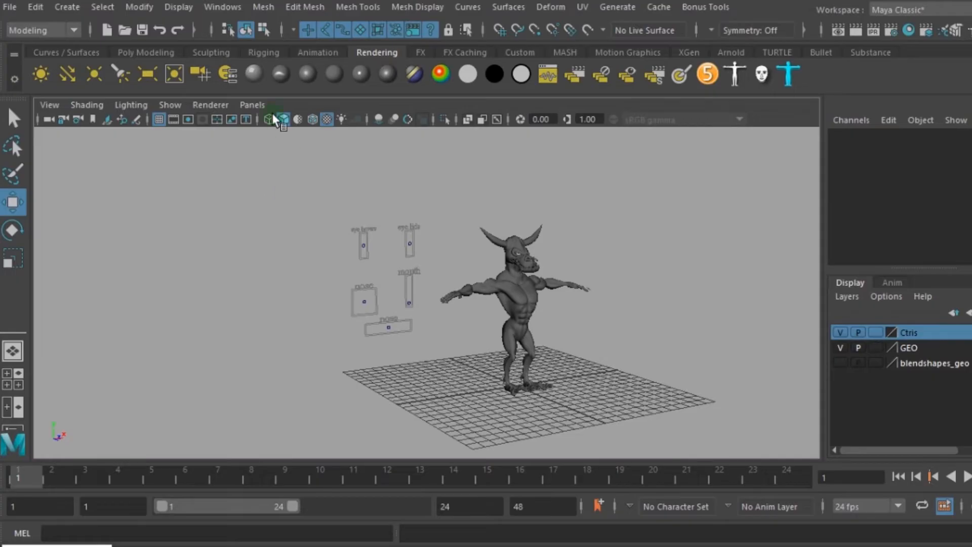
Step: Switch the viewport from the perspective view to the Face_cam_ctrls camera
{"action": "left_click", "coordinate": [250, 103]}
{"action": "mouse_move", "coordinate": [254, 119]}
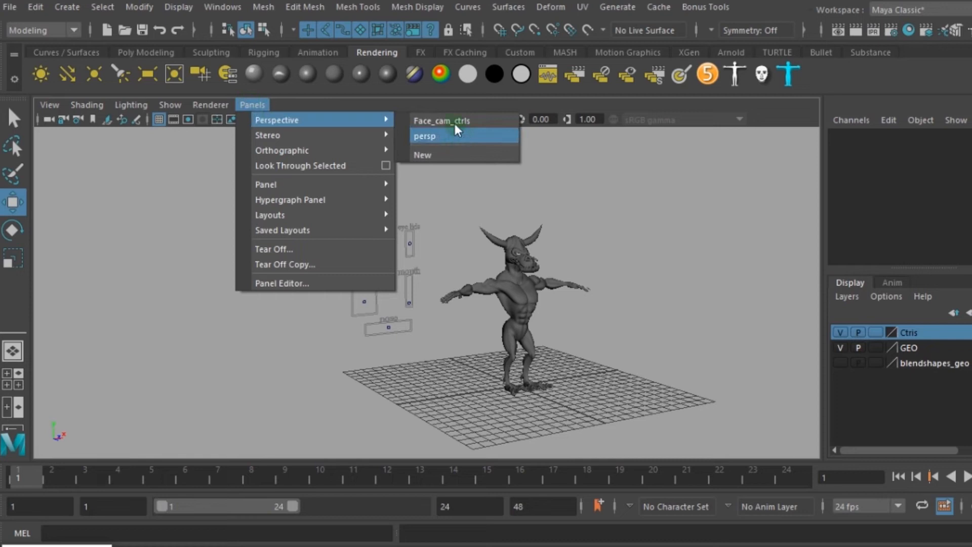
{"action": "left_click", "coordinate": [450, 118]}
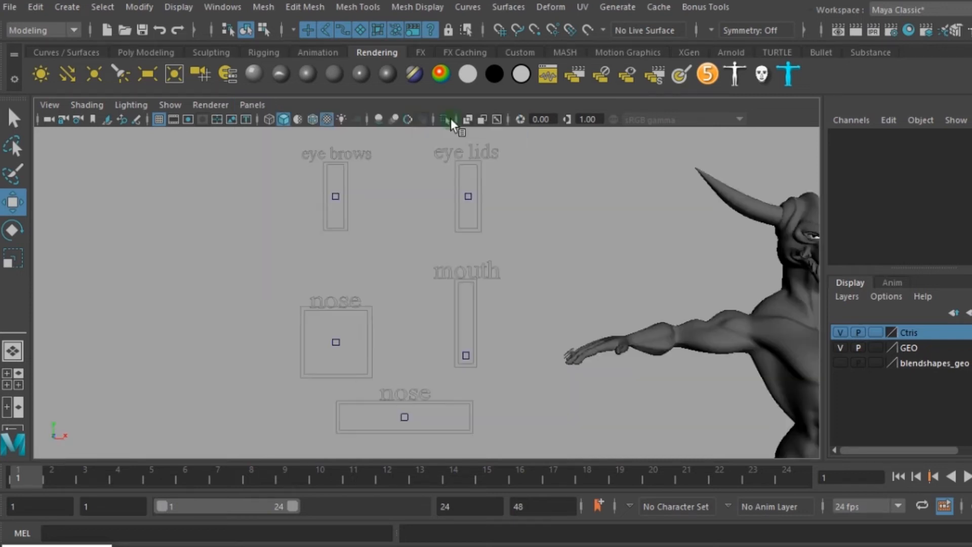
Step: Tear off a copy of the current viewport, then resize its window around the slider controls and move it clear of the main view
{"action": "left_click", "coordinate": [254, 103]}
{"action": "mouse_move", "coordinate": [354, 124]}
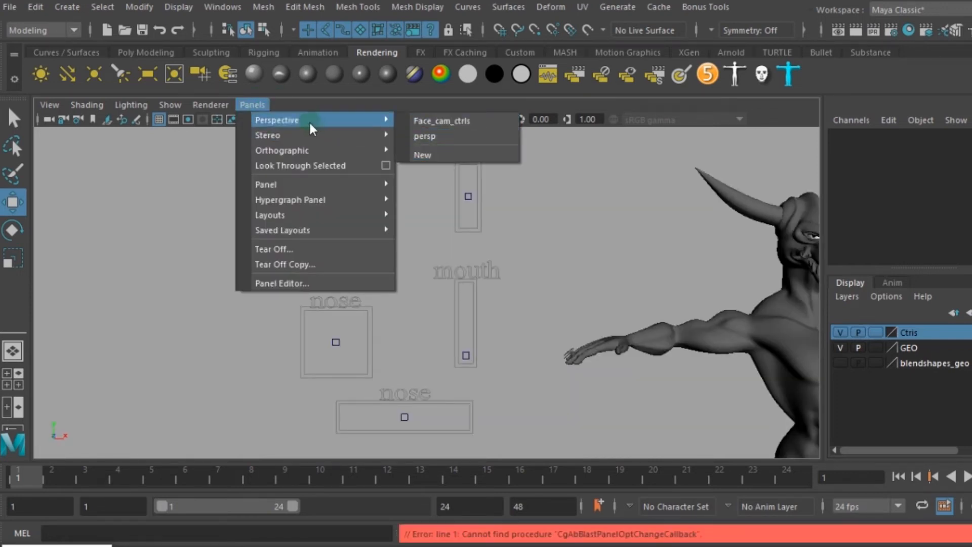
{"action": "mouse_move", "coordinate": [319, 229]}
{"action": "left_click", "coordinate": [329, 264]}
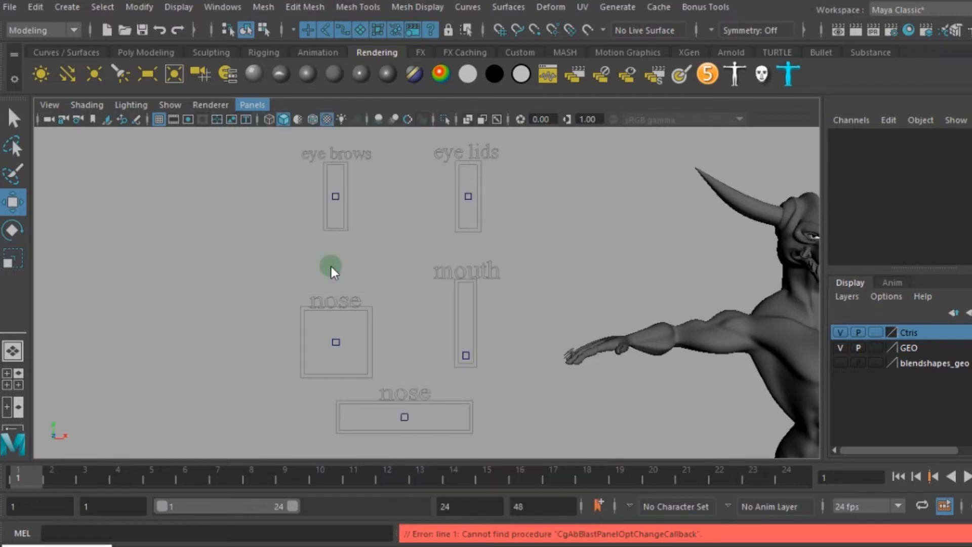
{"action": "left_click_drag", "start_coordinate": [213, 222], "coordinate": [343, 186]}
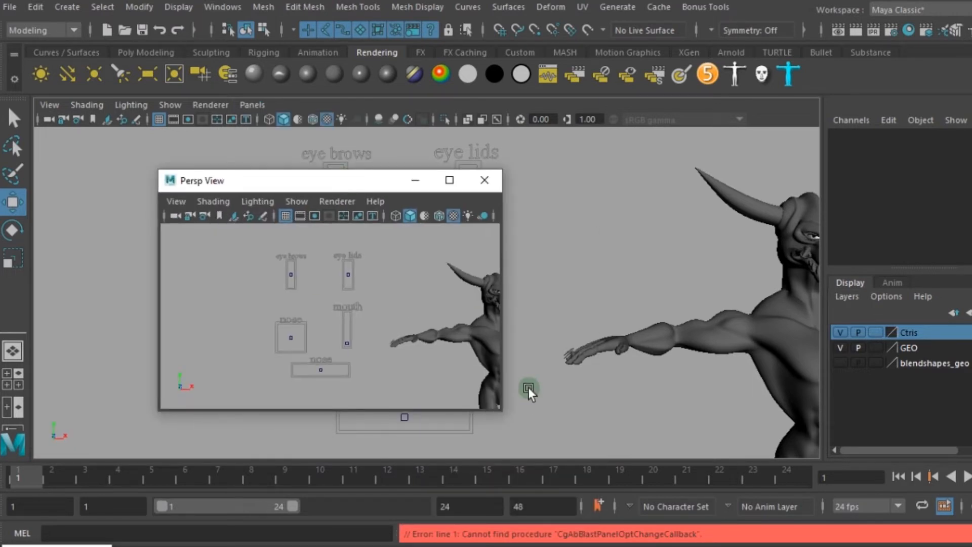
{"action": "left_click_drag", "start_coordinate": [503, 359], "coordinate": [303, 354]}
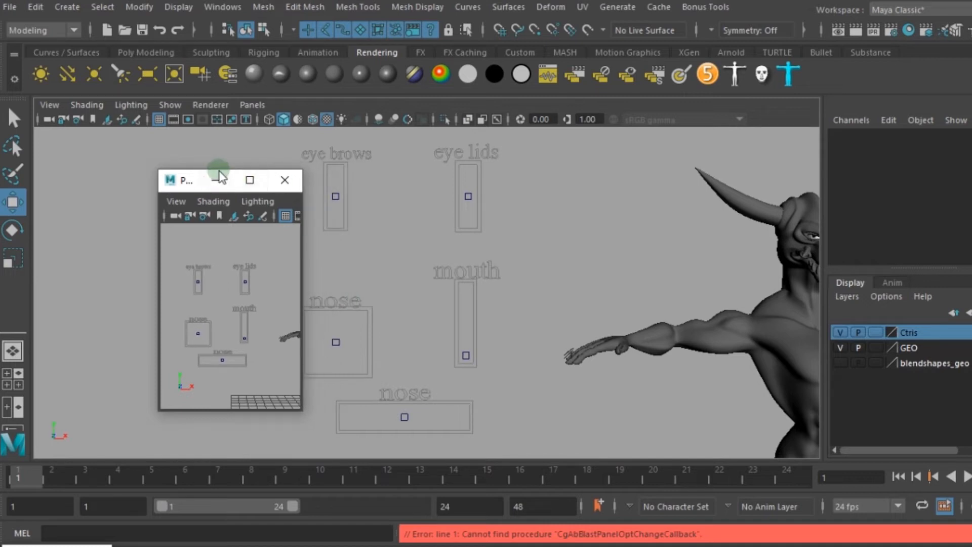
{"action": "left_click_drag", "start_coordinate": [159, 256], "coordinate": [106, 269]}
{"action": "left_click_drag", "start_coordinate": [194, 169], "coordinate": [202, 2]}
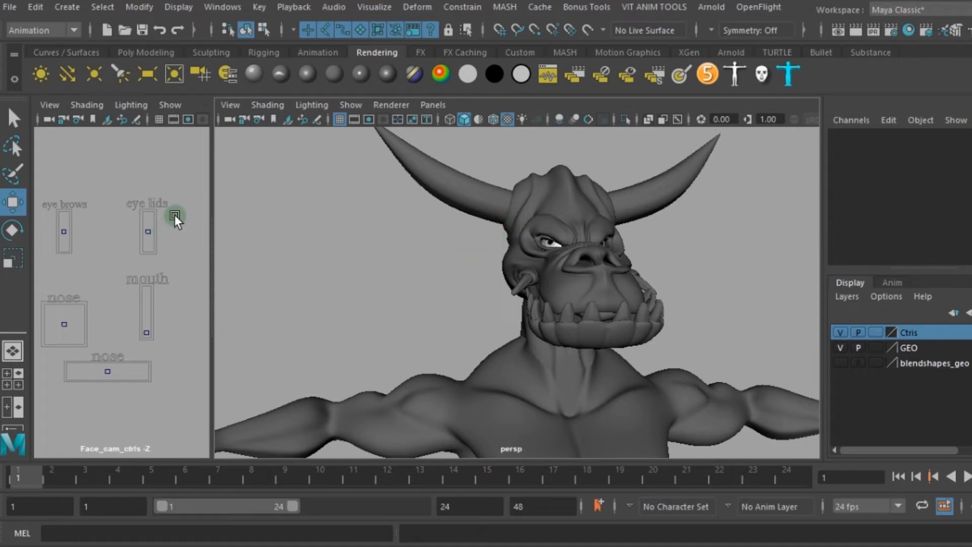
Step: Try the eye lids slider along its track and leave it at the lowest position
{"action": "left_click_drag", "start_coordinate": [141, 235], "coordinate": [156, 128]}
{"action": "left_click_drag", "start_coordinate": [155, 167], "coordinate": [154, 251]}
{"action": "left_click", "coordinate": [283, 223]}
Step: Open the Shape Editor and test the face_expressions_bs target weights, returning each to 0
{"action": "left_click", "coordinate": [232, 8]}
{"action": "mouse_move", "coordinate": [263, 59]}
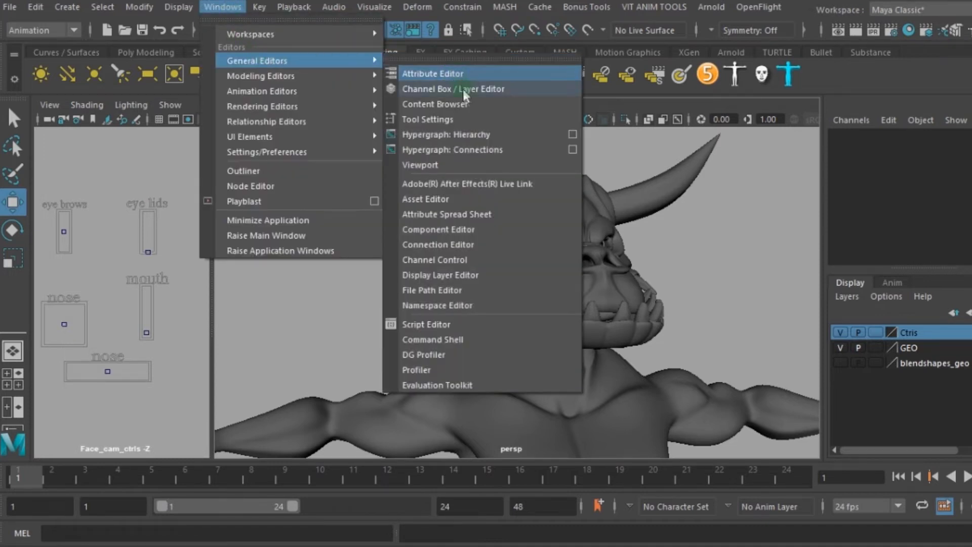
{"action": "mouse_move", "coordinate": [305, 91]}
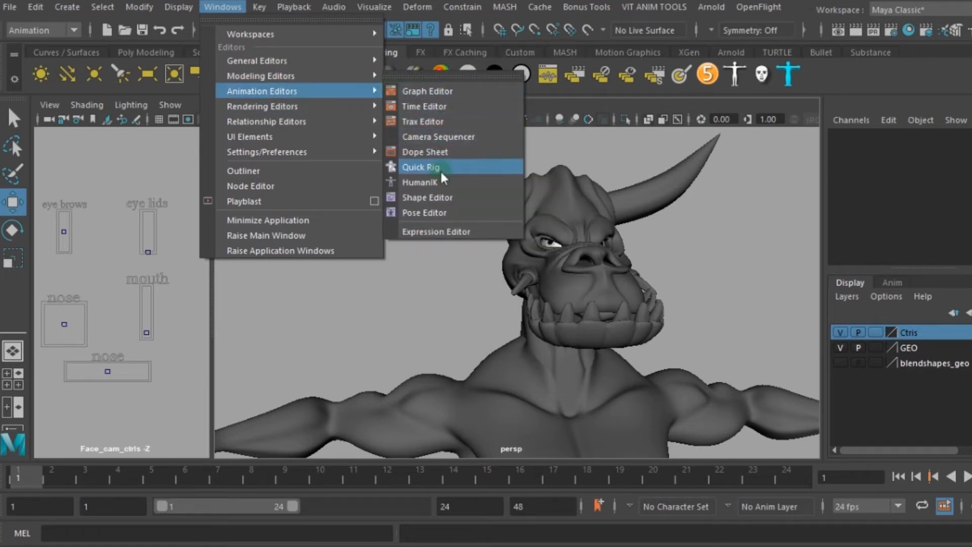
{"action": "left_click", "coordinate": [443, 197]}
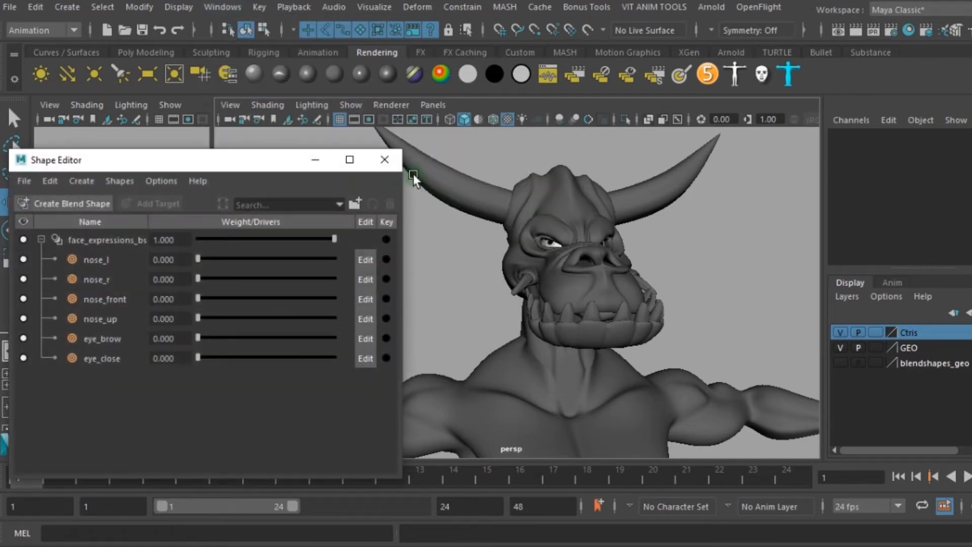
{"action": "left_click_drag", "start_coordinate": [167, 159], "coordinate": [228, 142]}
{"action": "left_click_drag", "start_coordinate": [260, 240], "coordinate": [215, 292]}
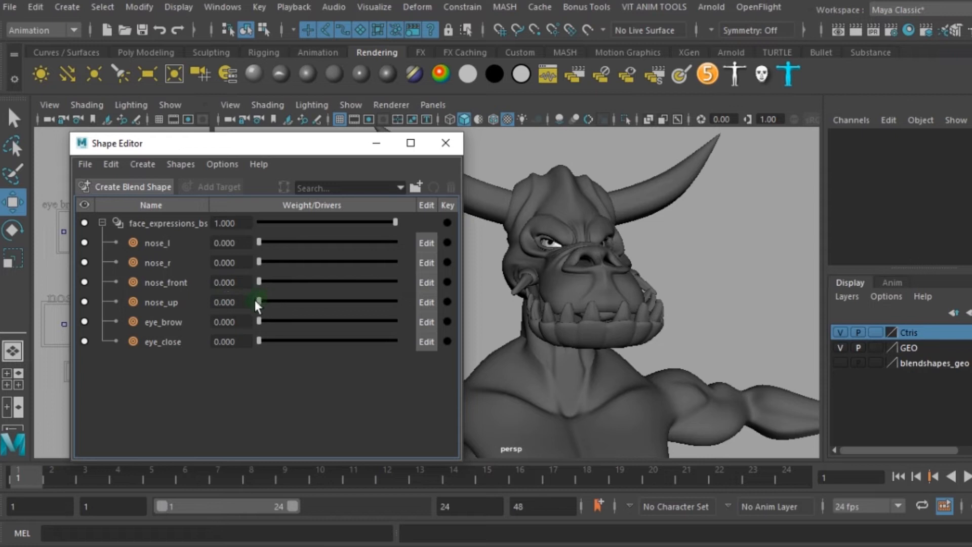
{"action": "left_click_drag", "start_coordinate": [290, 301], "coordinate": [145, 320]}
{"action": "mouse_move", "coordinate": [259, 340]}
{"action": "left_mouse_down"}
{"action": "mouse_move", "coordinate": [354, 333]}
{"action": "mouse_move", "coordinate": [254, 339]}
{"action": "left_mouse_up"}
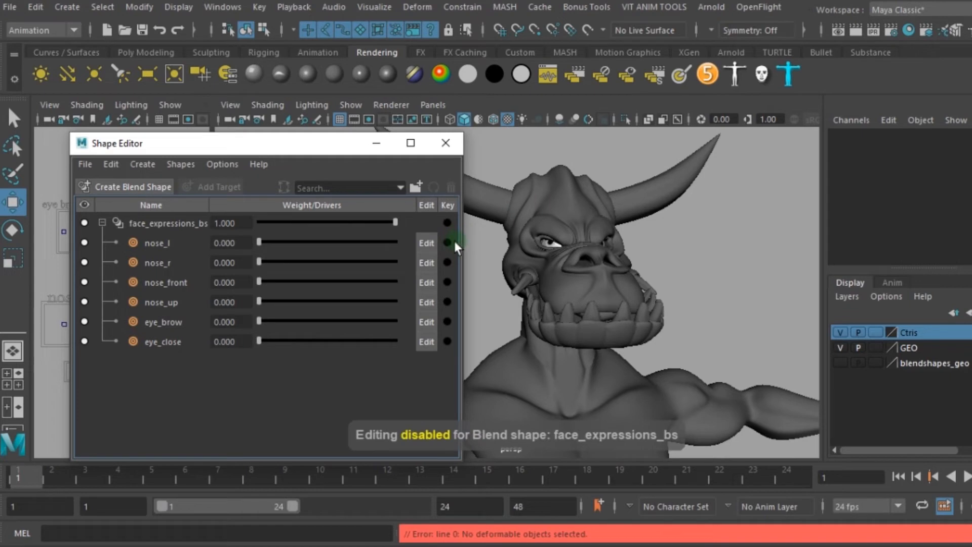
Step: Select the face mesh, expand its face_expressions_bs channels, and test the nose_l weight in the viewport
{"action": "left_click", "coordinate": [568, 186]}
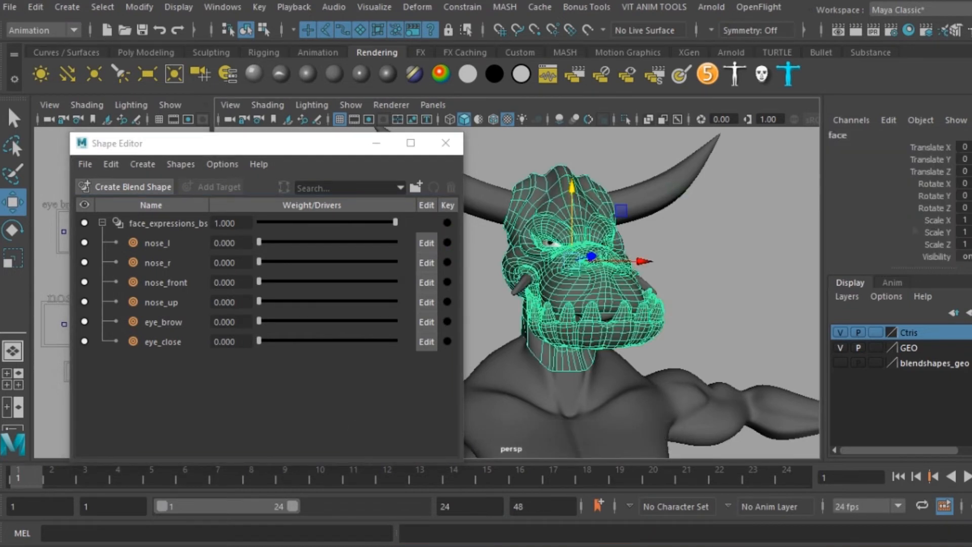
{"action": "scroll", "coordinate": [959, 209], "scroll_direction": "down", "scroll_amount": 3}
{"action": "left_click", "coordinate": [916, 235]}
{"action": "scroll", "coordinate": [902, 172], "scroll_direction": "up", "scroll_amount": 3}
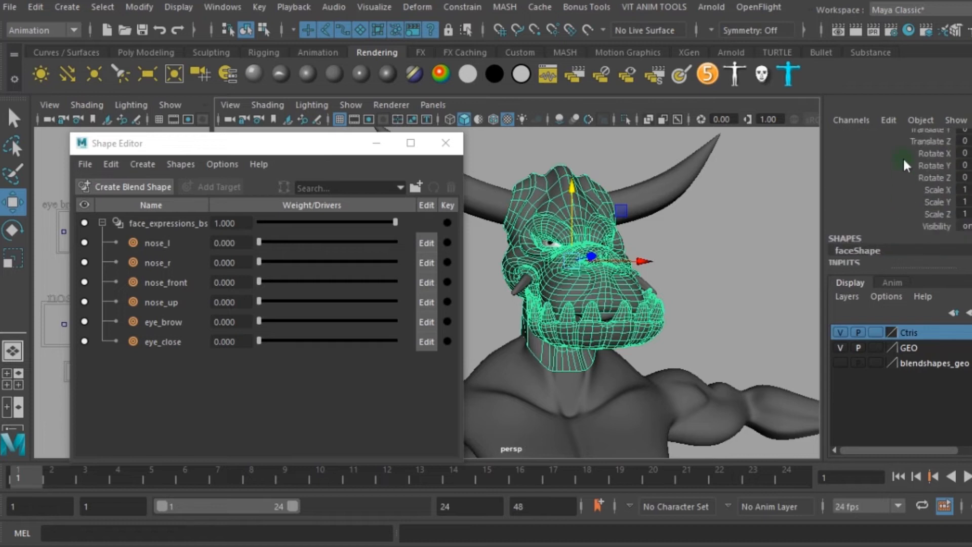
{"action": "scroll", "coordinate": [905, 193], "scroll_direction": "down", "scroll_amount": 5}
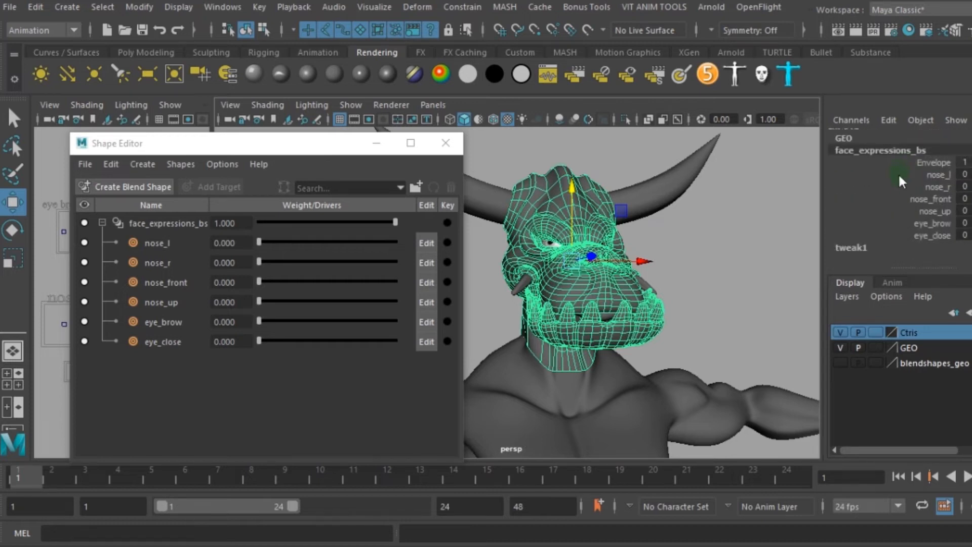
{"action": "left_click", "coordinate": [922, 177]}
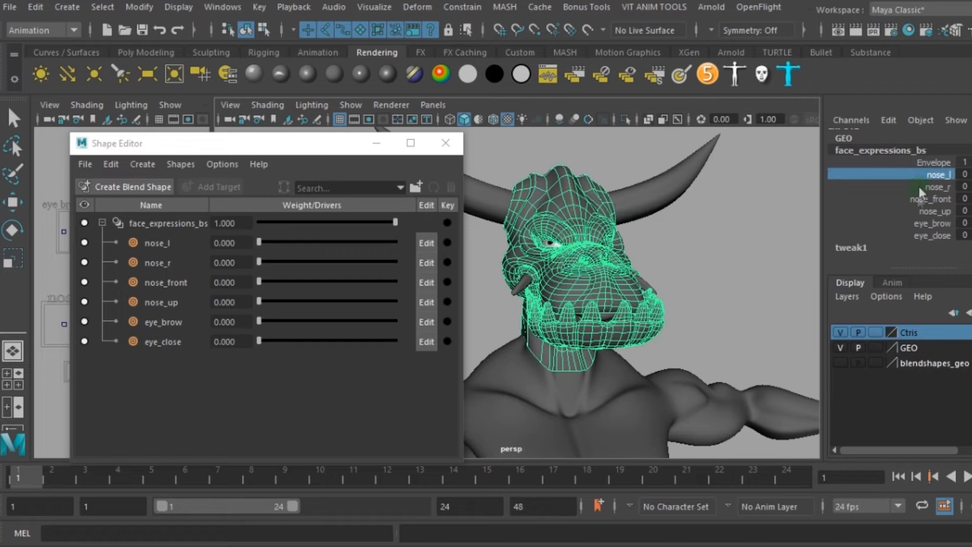
{"action": "mouse_move", "coordinate": [713, 198]}
{"action": "middle_mouse_down"}
{"action": "mouse_move", "coordinate": [783, 185]}
{"action": "mouse_move", "coordinate": [689, 204]}
{"action": "mouse_move", "coordinate": [744, 195]}
{"action": "mouse_move", "coordinate": [694, 202]}
{"action": "mouse_move", "coordinate": [728, 209]}
{"action": "middle_mouse_up"}
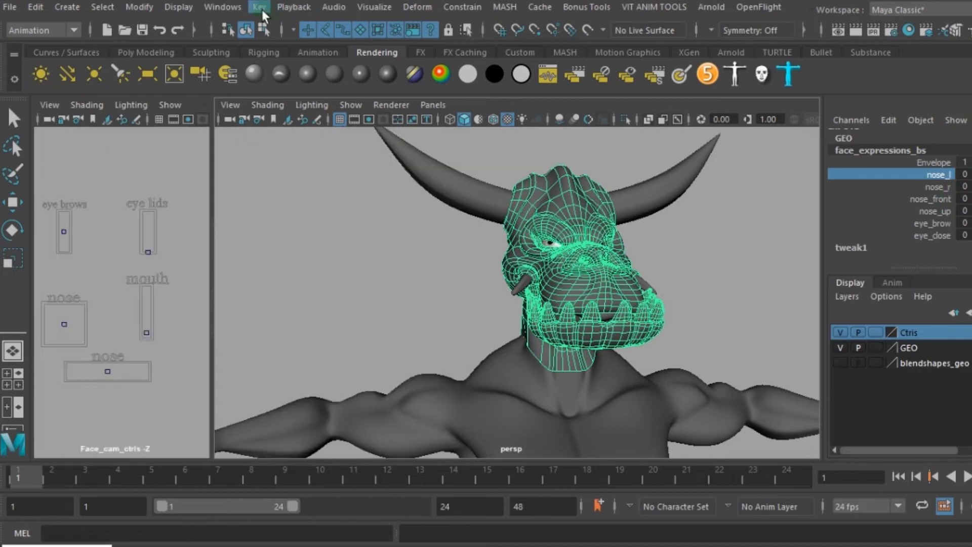
Step: Open Set Driven Key with the face mesh loaded as driven, and choose face_expressions_bs to list its targets
{"action": "left_click", "coordinate": [261, 8]}
{"action": "mouse_move", "coordinate": [469, 98]}
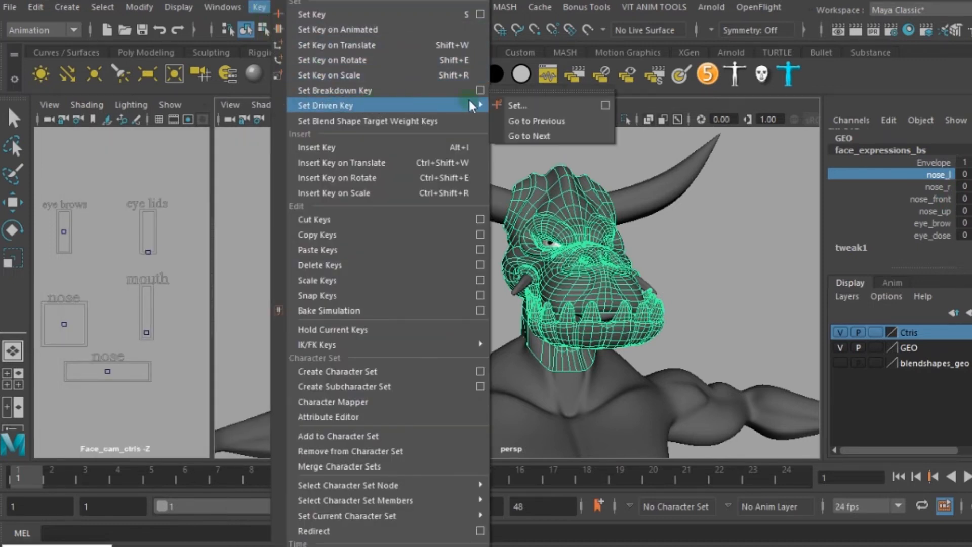
{"action": "left_click", "coordinate": [608, 105]}
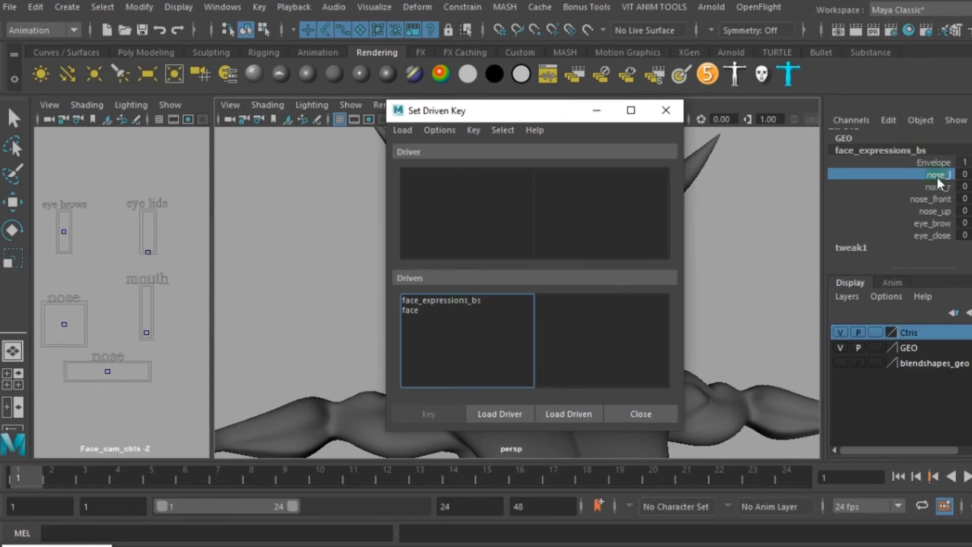
{"action": "left_click", "coordinate": [469, 299]}
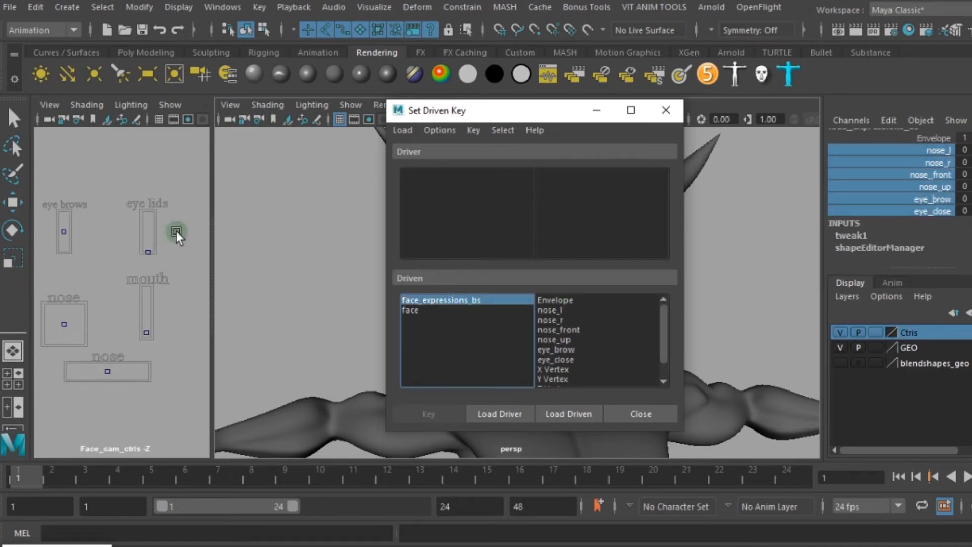
Step: Load eye_lid_control as the driver, pair its Translate Y with the eye_close target, and uncover the face behind the dialog
{"action": "left_click_drag", "start_coordinate": [181, 235], "coordinate": [118, 262]}
{"action": "key", "text": "w"}
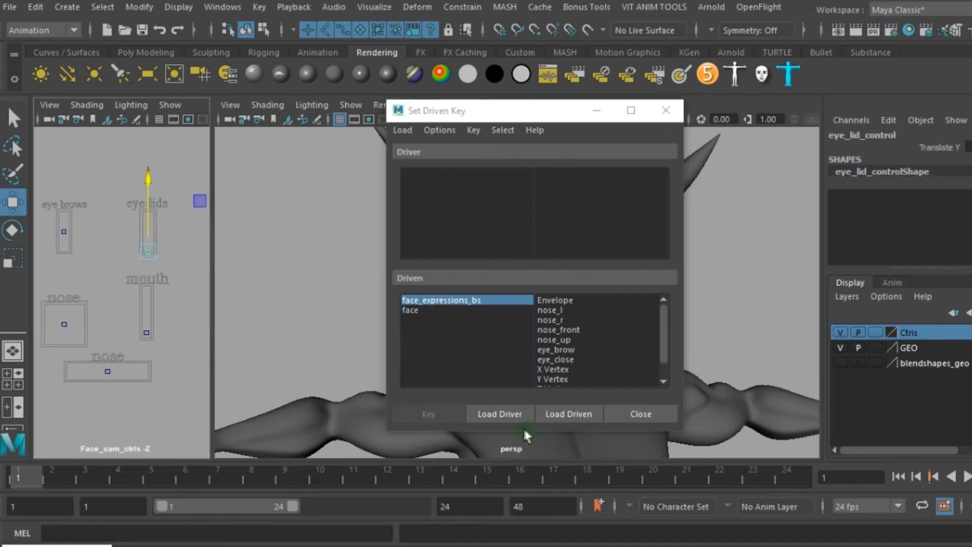
{"action": "left_click", "coordinate": [512, 415]}
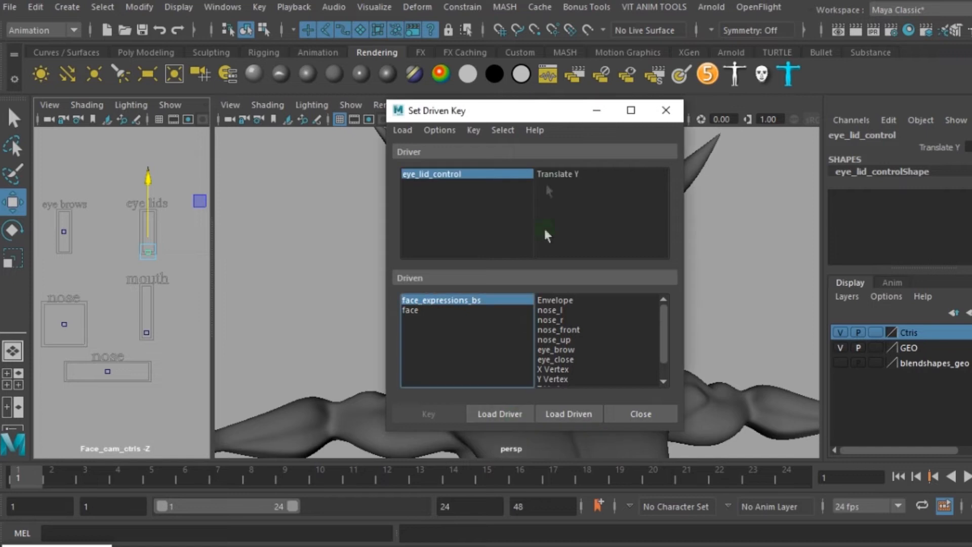
{"action": "left_click_drag", "start_coordinate": [150, 175], "coordinate": [150, 243]}
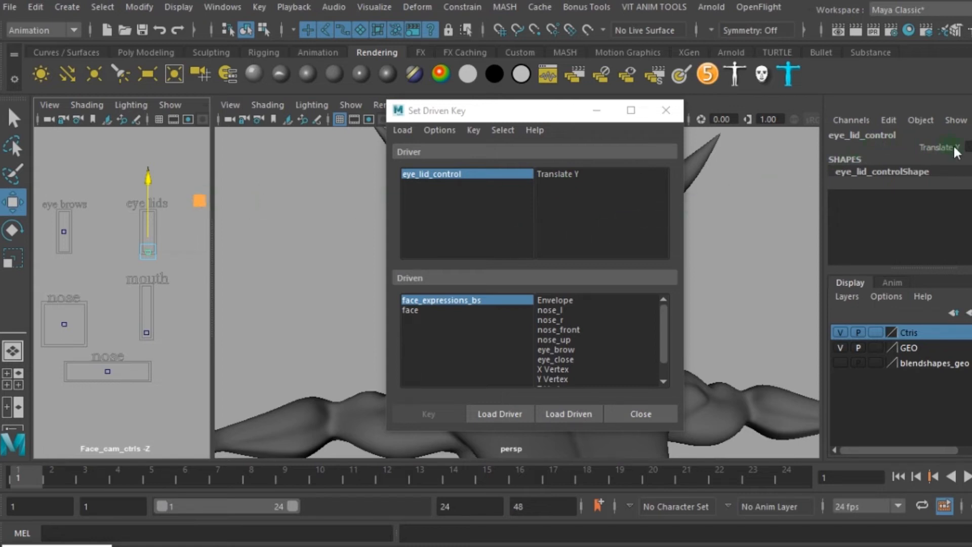
{"action": "left_click", "coordinate": [552, 174]}
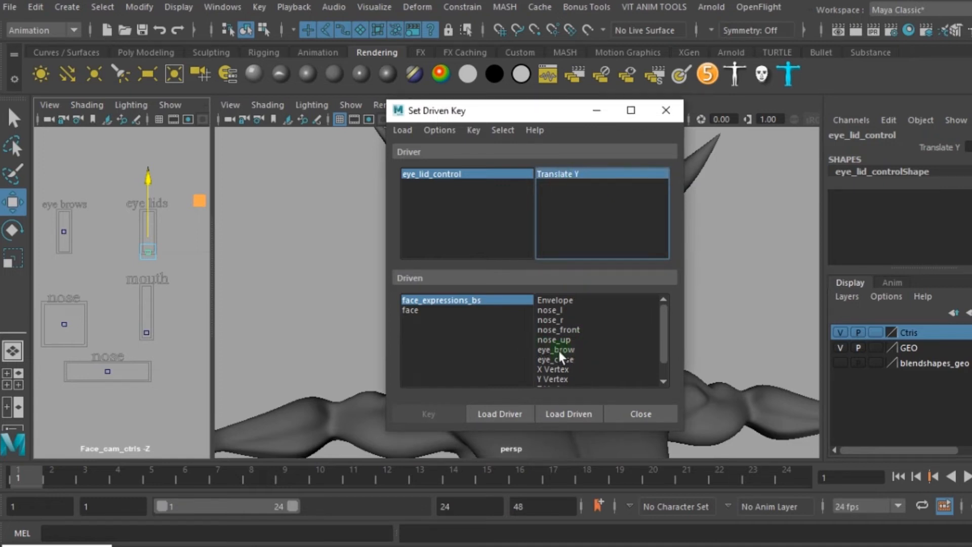
{"action": "left_click", "coordinate": [569, 359]}
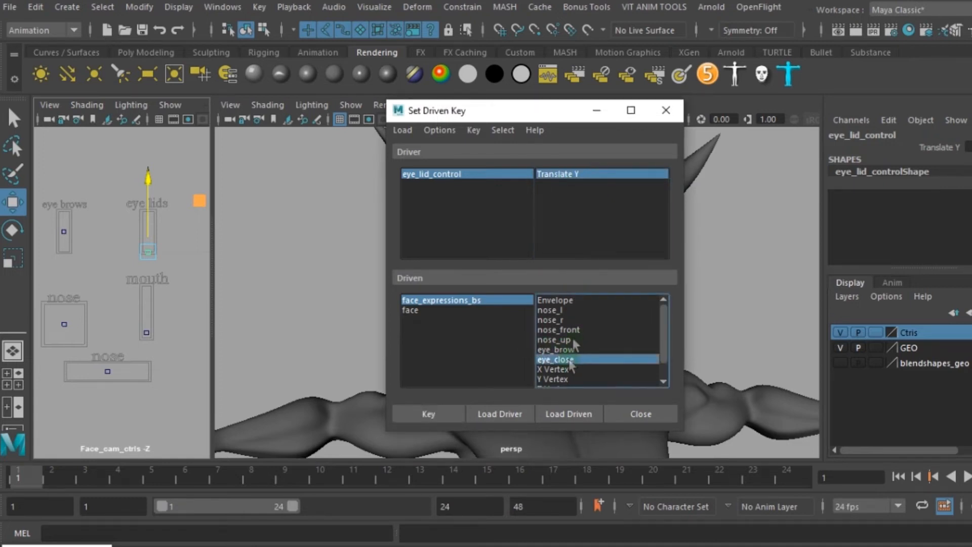
{"action": "left_click_drag", "start_coordinate": [522, 116], "coordinate": [335, 176]}
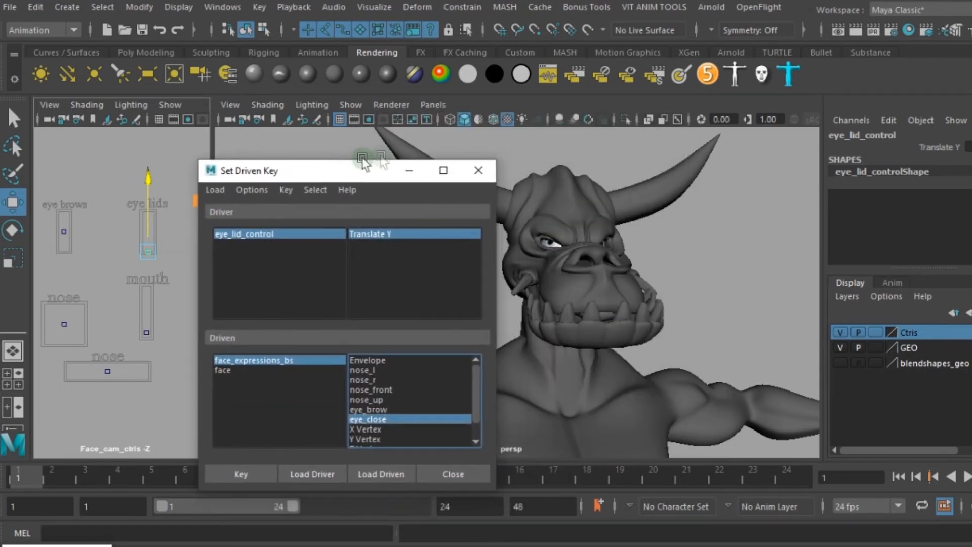
Step: Set eye_close to 1 with the eye lids slider at its lowest position, and key the driven relationship
{"action": "left_click", "coordinate": [146, 179]}
{"action": "left_click_drag", "start_coordinate": [146, 179], "coordinate": [235, 328]}
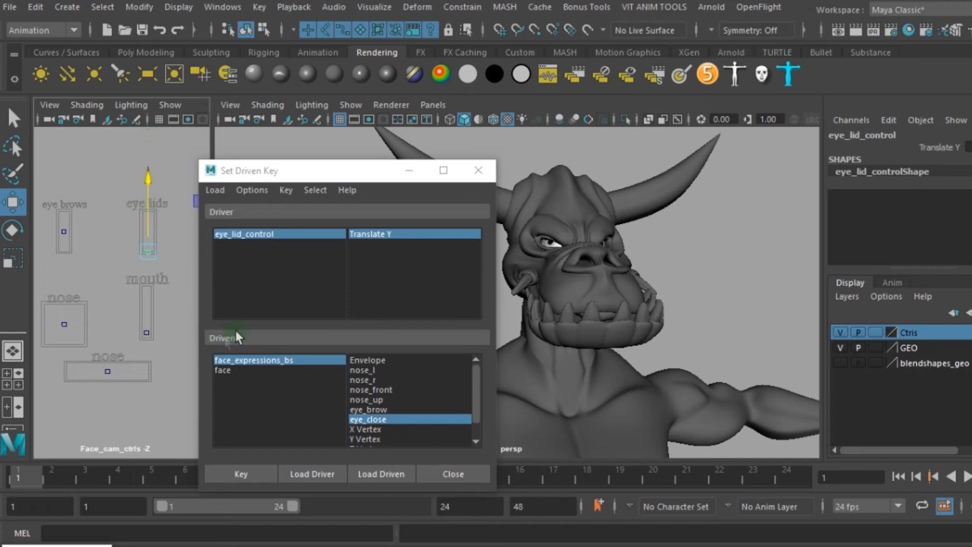
{"action": "left_click", "coordinate": [317, 361]}
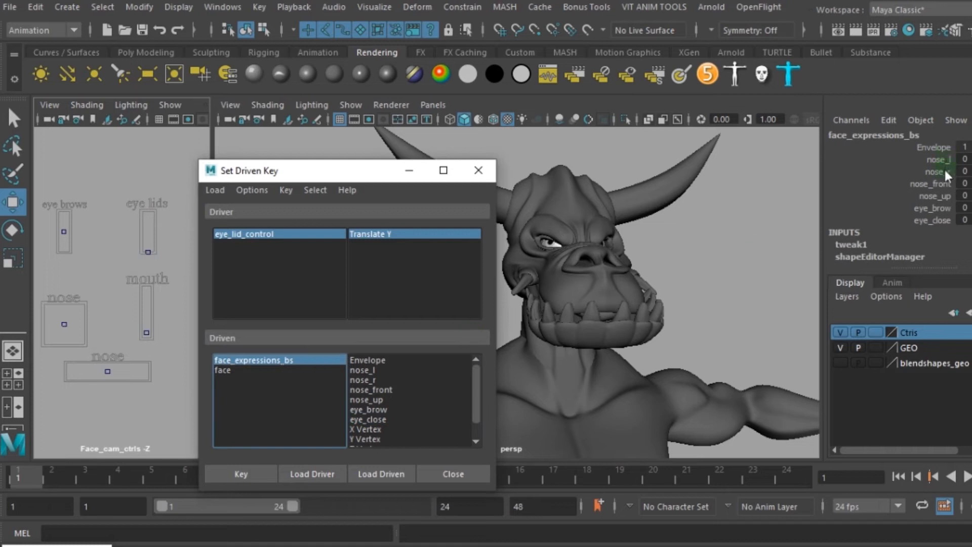
{"action": "left_click", "coordinate": [934, 220]}
{"action": "middle_click_drag", "start_coordinate": [715, 197], "coordinate": [749, 191]}
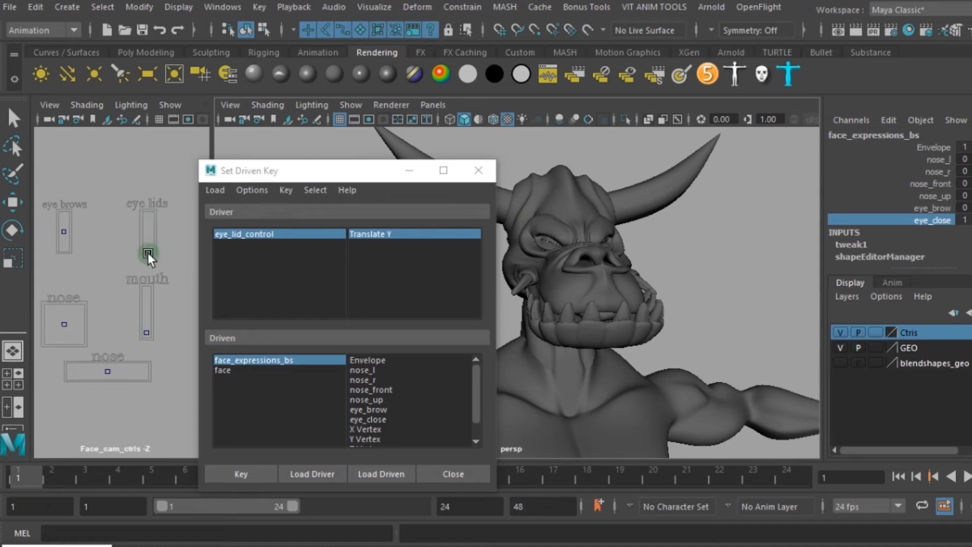
{"action": "left_click", "coordinate": [367, 419]}
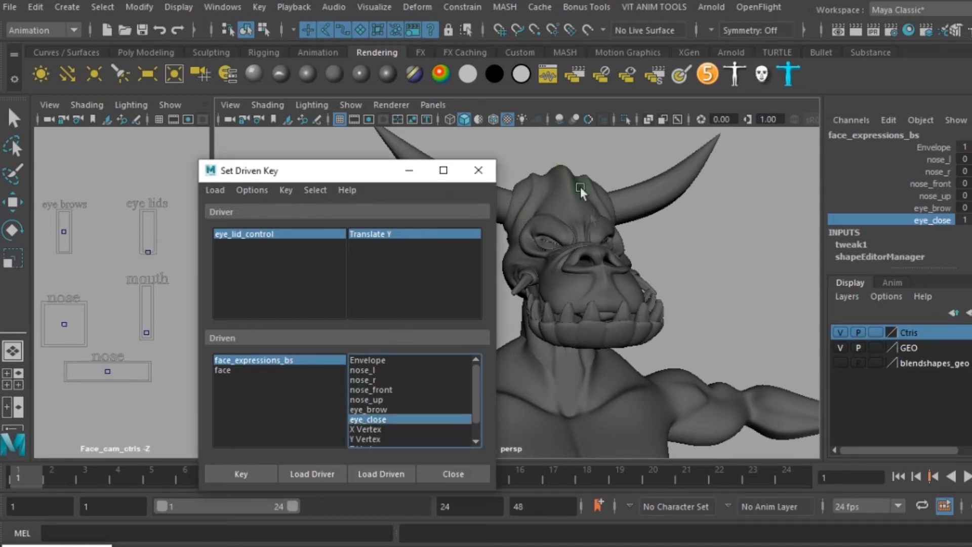
{"action": "left_click", "coordinate": [255, 470]}
Step: Raise the eye lids slider to the upper end of its track, set eye_close to 0, and key the relationship
{"action": "left_click_drag", "start_coordinate": [166, 236], "coordinate": [128, 258]}
{"action": "key", "text": "w"}
{"action": "left_click_drag", "start_coordinate": [169, 75], "coordinate": [168, 74]}
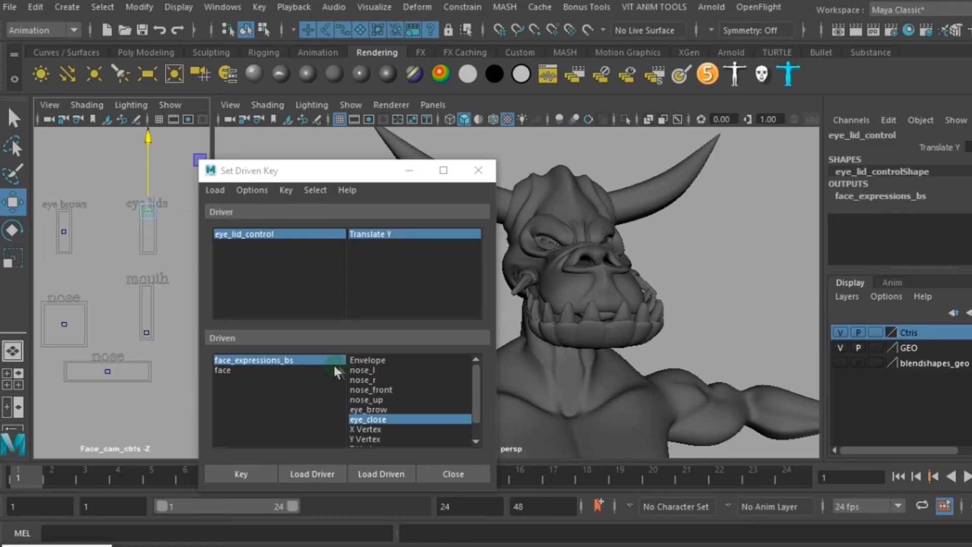
{"action": "left_click", "coordinate": [318, 360]}
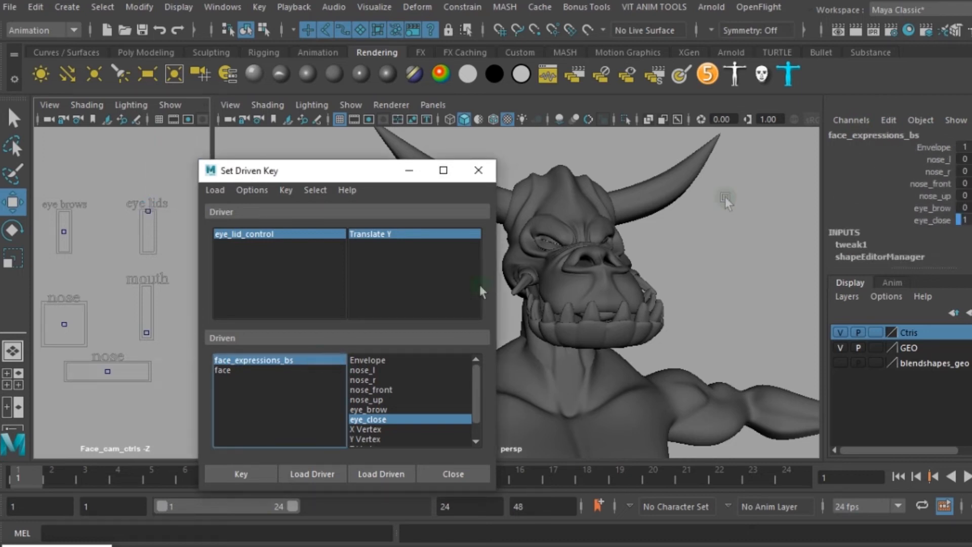
{"action": "left_click", "coordinate": [916, 220]}
{"action": "middle_click_drag", "start_coordinate": [690, 210], "coordinate": [602, 207]}
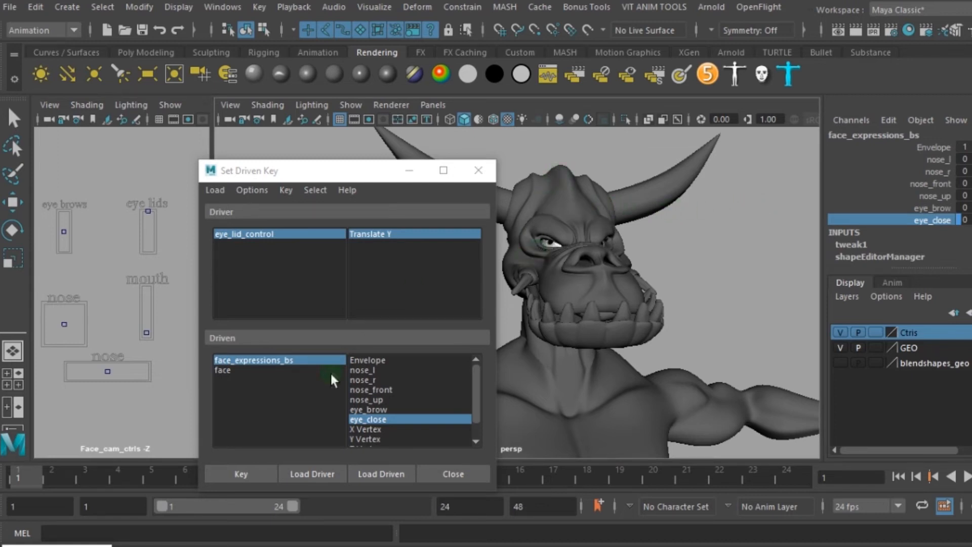
{"action": "left_click", "coordinate": [262, 473]}
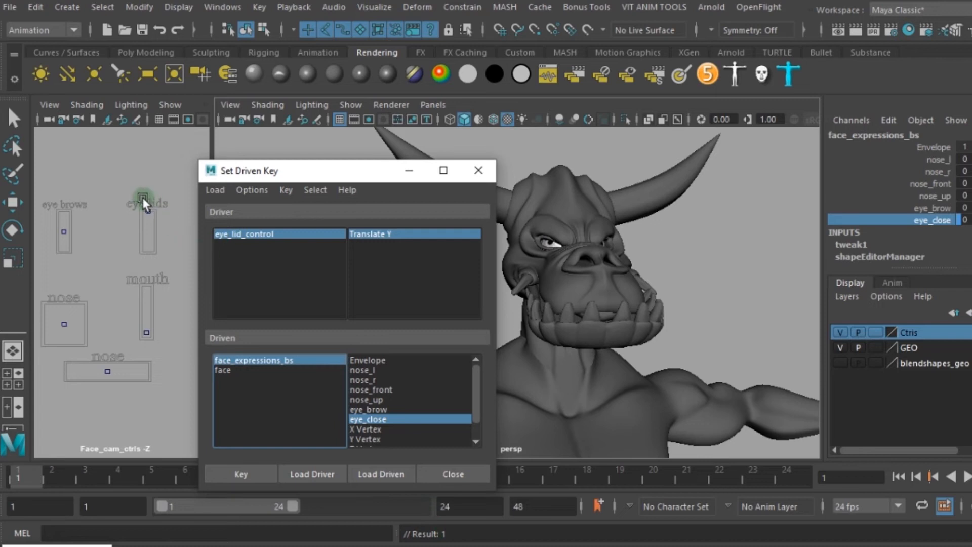
Step: Test the eye lids slider along its track to check how it opens and closes the eyes
{"action": "left_click", "coordinate": [143, 197]}
{"action": "key", "text": "w"}
{"action": "left_click_drag", "start_coordinate": [147, 198], "coordinate": [171, 121]}
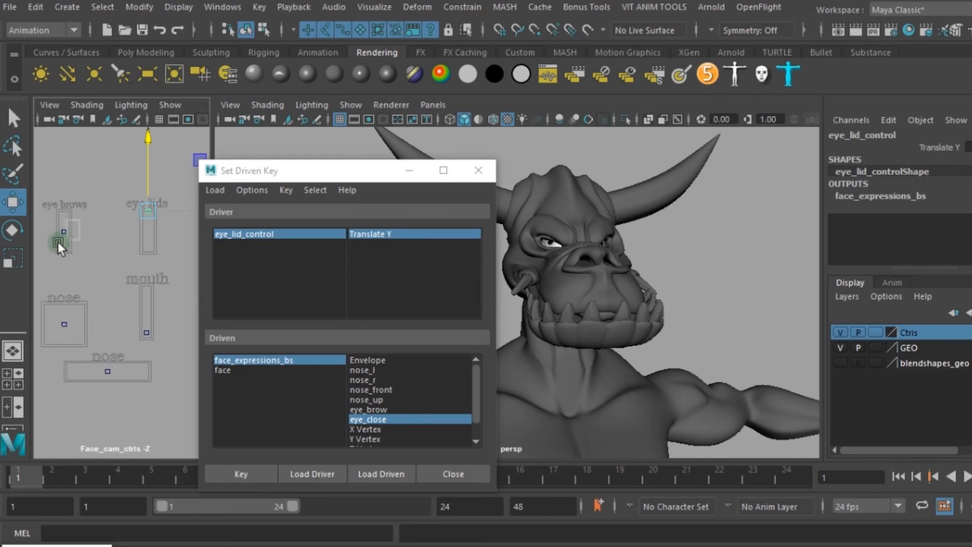
Step: Load eyebrows_control as the driver and pair its Translate Y with the eye_brow target of face_expressions_bs
{"action": "left_click_drag", "start_coordinate": [51, 244], "coordinate": [47, 245]}
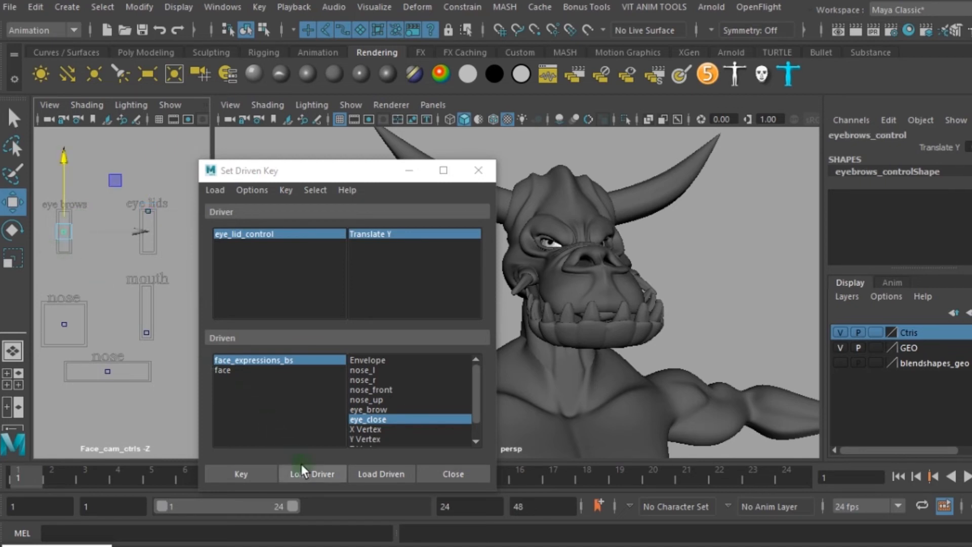
{"action": "left_click", "coordinate": [314, 472]}
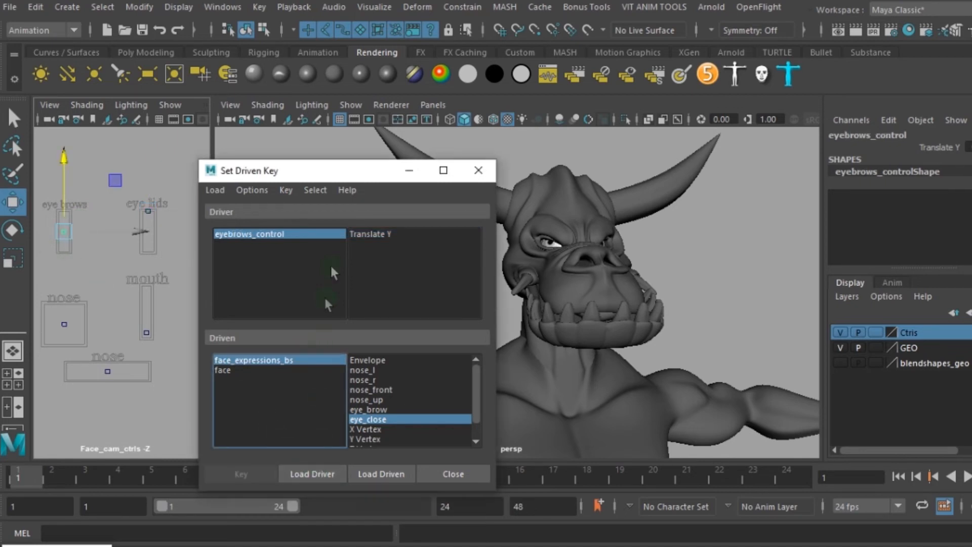
{"action": "left_click", "coordinate": [382, 233]}
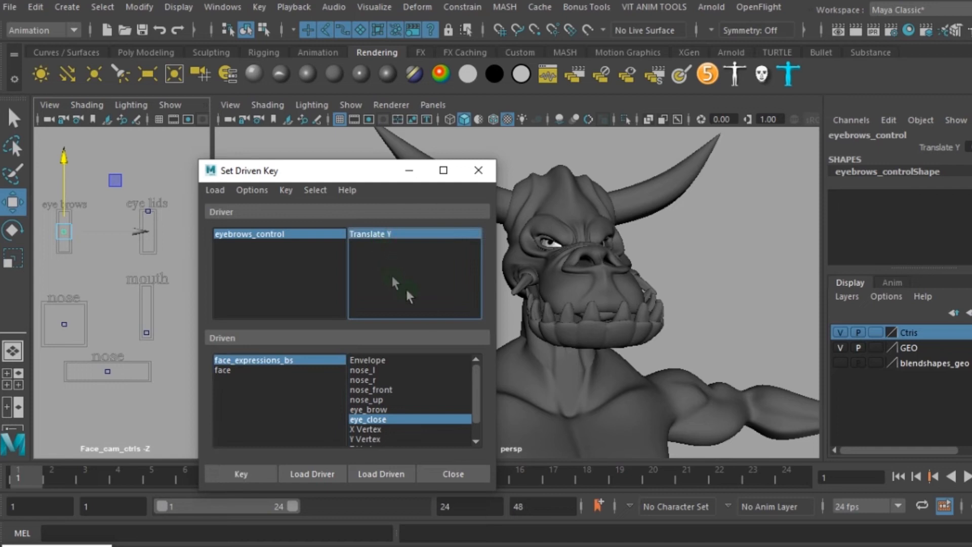
{"action": "left_click", "coordinate": [375, 409]}
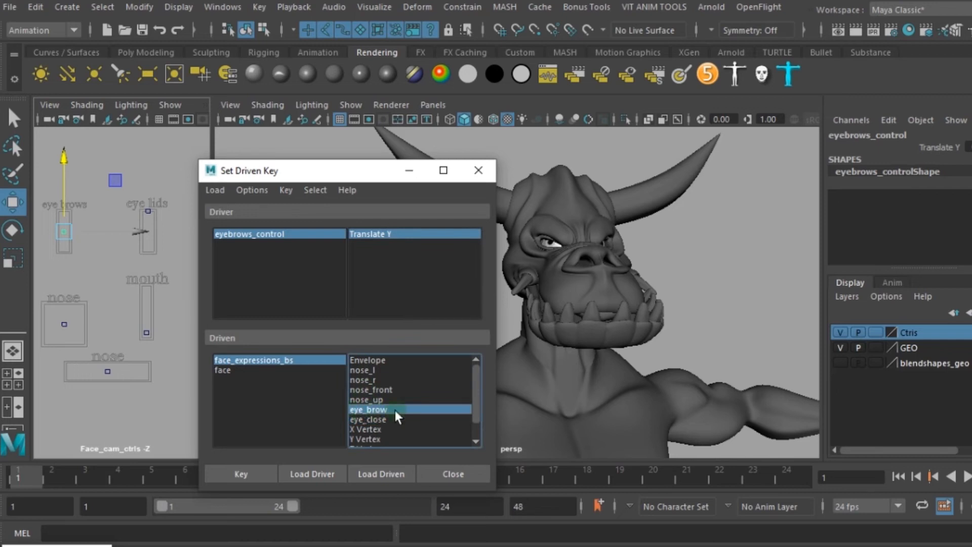
Step: Lower the eye brows slider to the lower end of its track and key it with eye_brow at 0
{"action": "left_click_drag", "start_coordinate": [65, 160], "coordinate": [66, 183]}
{"action": "left_click", "coordinate": [208, 243]}
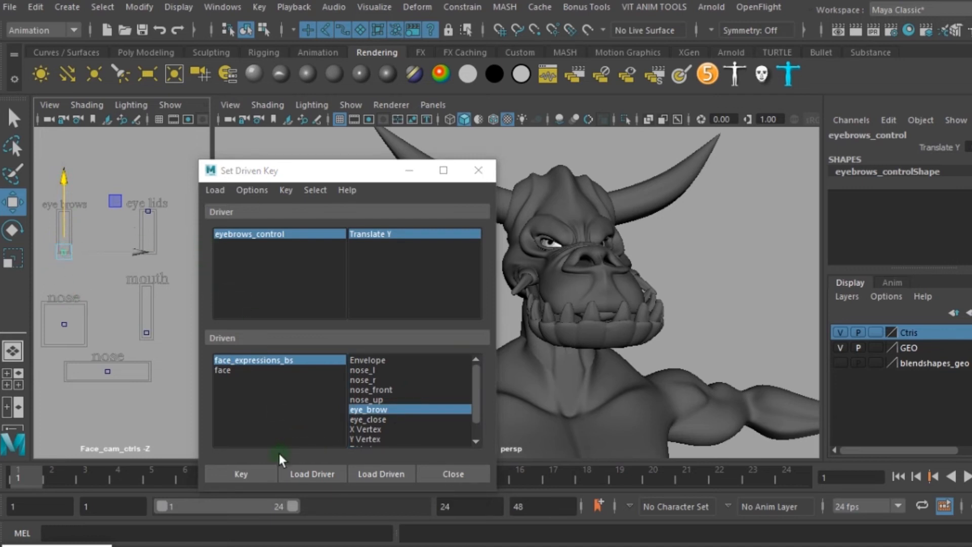
{"action": "left_click", "coordinate": [243, 475]}
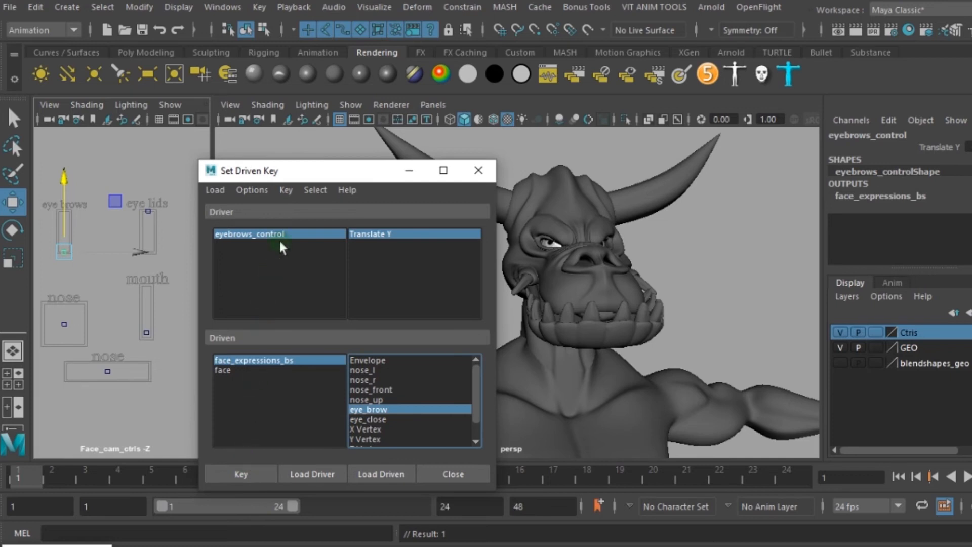
{"action": "left_click", "coordinate": [293, 358]}
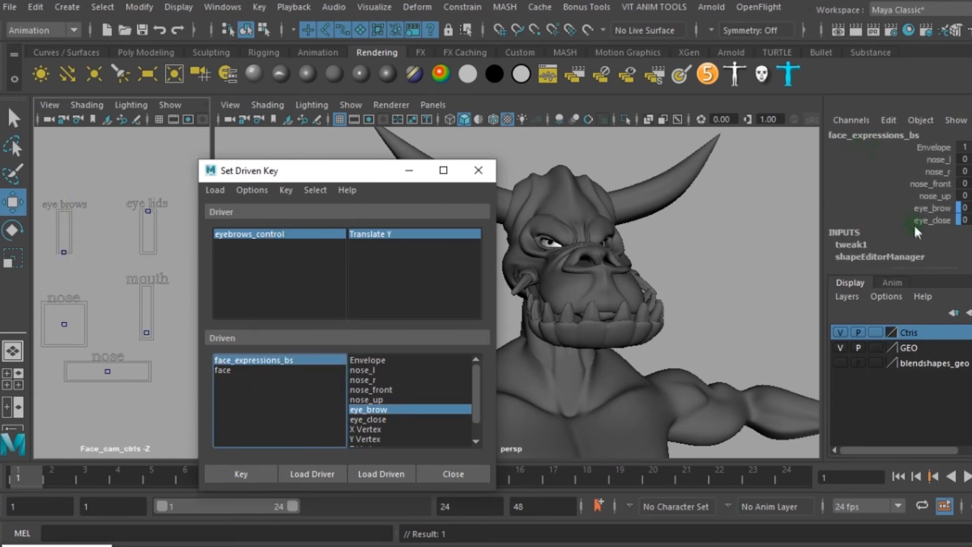
{"action": "left_click", "coordinate": [925, 207]}
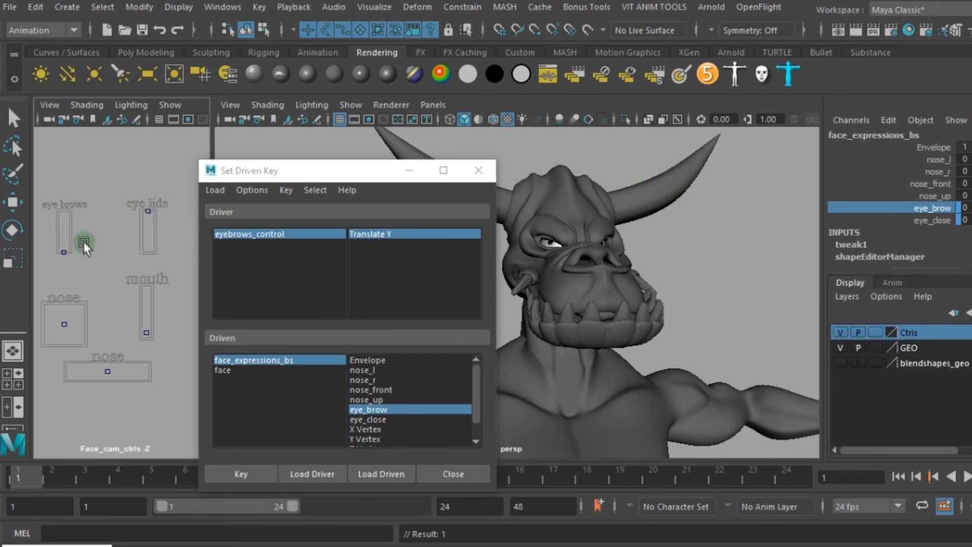
Step: Raise the eye brows slider to the upper end of its track, set eye_brow to 1, and key the relationship
{"action": "left_click", "coordinate": [64, 252]}
{"action": "key", "text": "w"}
{"action": "left_click_drag", "start_coordinate": [62, 184], "coordinate": [84, 74]}
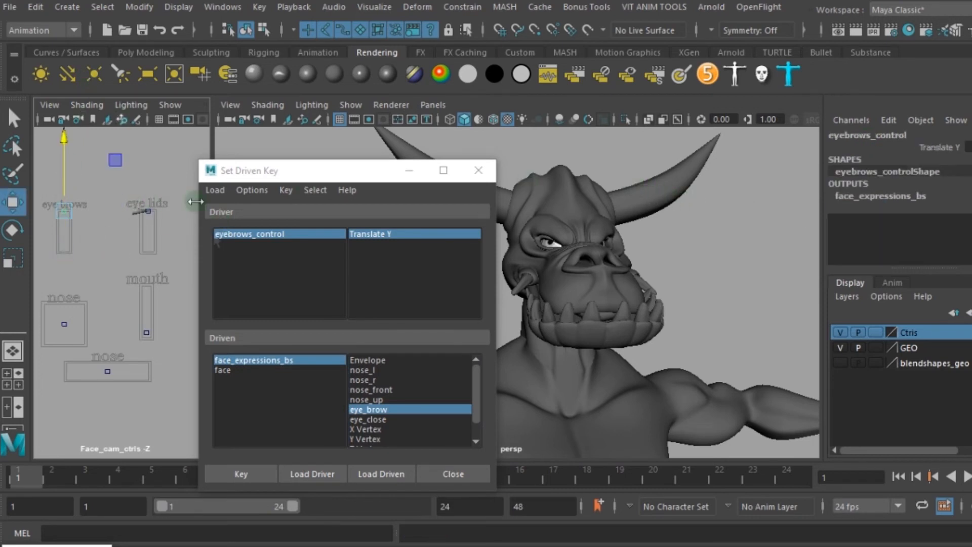
{"action": "left_click", "coordinate": [276, 360]}
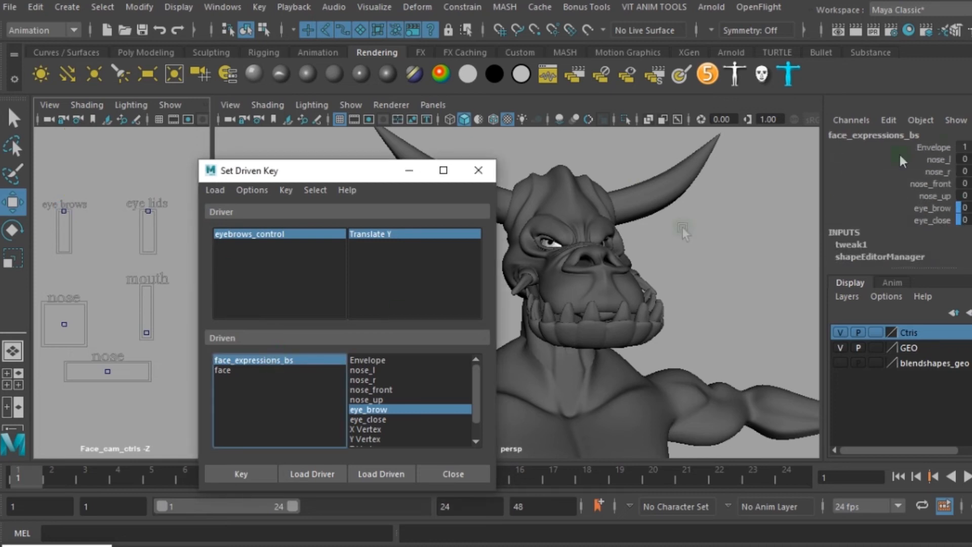
{"action": "left_click", "coordinate": [933, 208]}
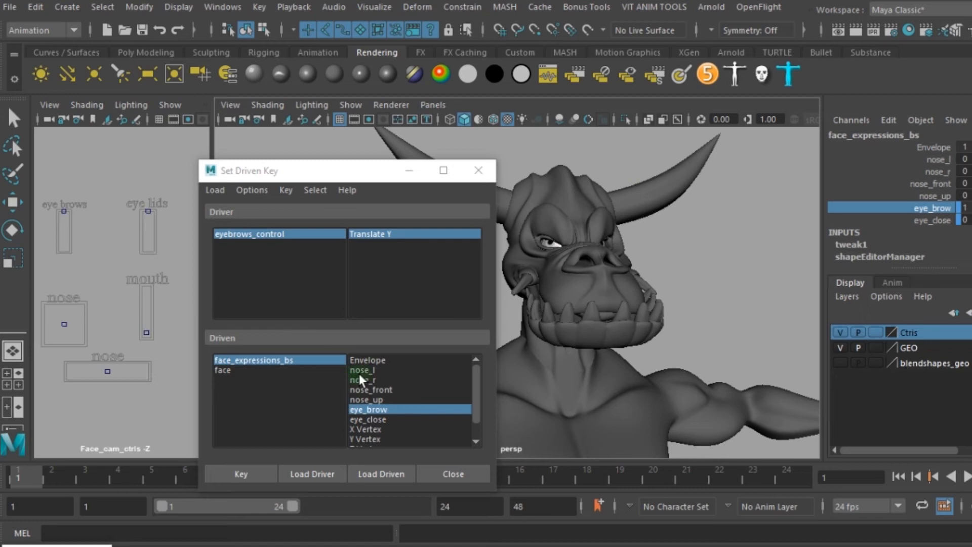
{"action": "left_click", "coordinate": [244, 477]}
{"action": "left_click", "coordinate": [272, 476]}
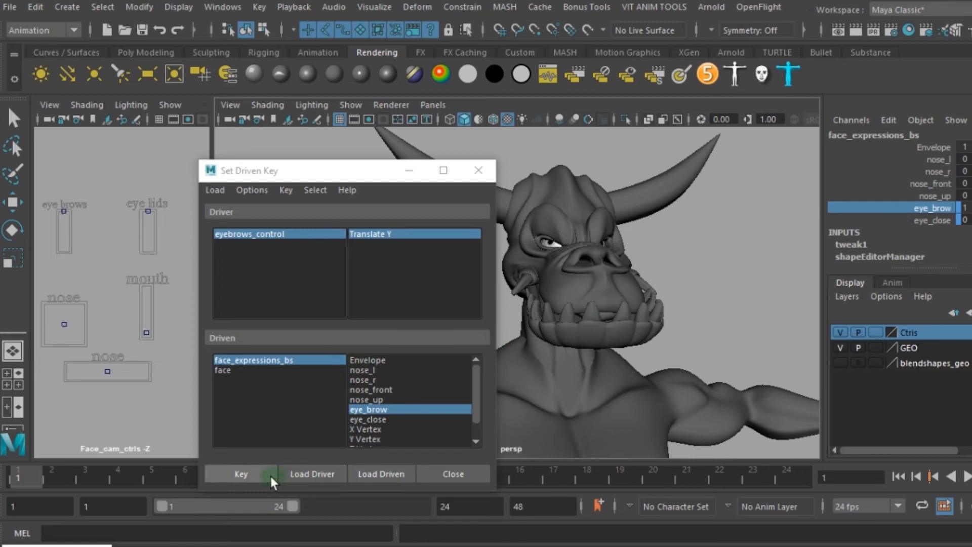
Step: Test the eye brows and eye lids sliders along their tracks to check how they move the face
{"action": "left_click", "coordinate": [68, 202]}
{"action": "left_click_drag", "start_coordinate": [68, 203], "coordinate": [50, 236]}
{"action": "key", "text": "w"}
{"action": "mouse_move", "coordinate": [63, 137]}
{"action": "left_mouse_down"}
{"action": "mouse_move", "coordinate": [63, 190]}
{"action": "mouse_move", "coordinate": [66, 126]}
{"action": "mouse_move", "coordinate": [77, 205]}
{"action": "mouse_move", "coordinate": [77, 149]}
{"action": "mouse_move", "coordinate": [71, 244]}
{"action": "mouse_move", "coordinate": [74, 136]}
{"action": "left_mouse_up"}
{"action": "left_click_drag", "start_coordinate": [164, 188], "coordinate": [44, 243]}
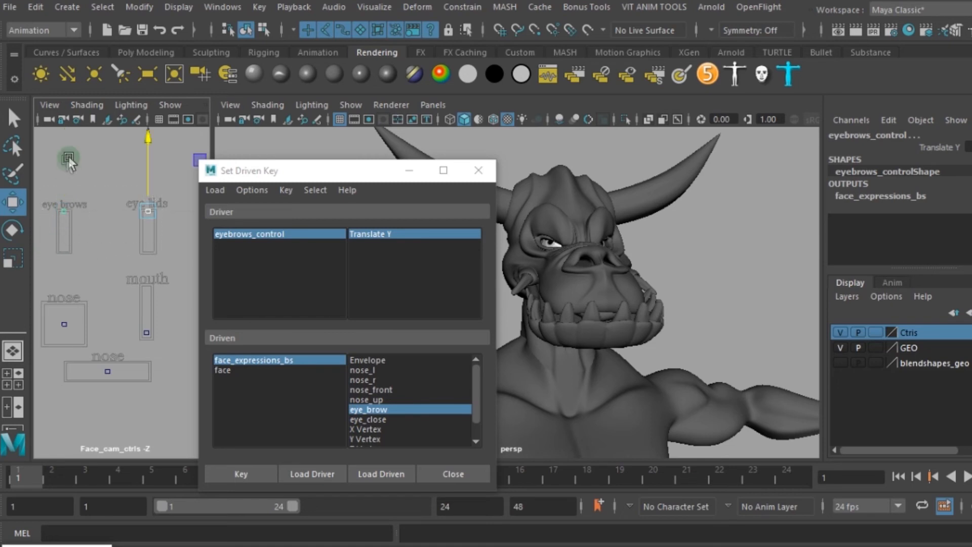
{"action": "left_click_drag", "start_coordinate": [147, 143], "coordinate": [160, 180]}
{"action": "left_click", "coordinate": [259, 234]}
Step: Load nose_controll as the driver and pair its Translate X with the nose_r target of face_expressions_bs
{"action": "left_click_drag", "start_coordinate": [119, 359], "coordinate": [86, 391]}
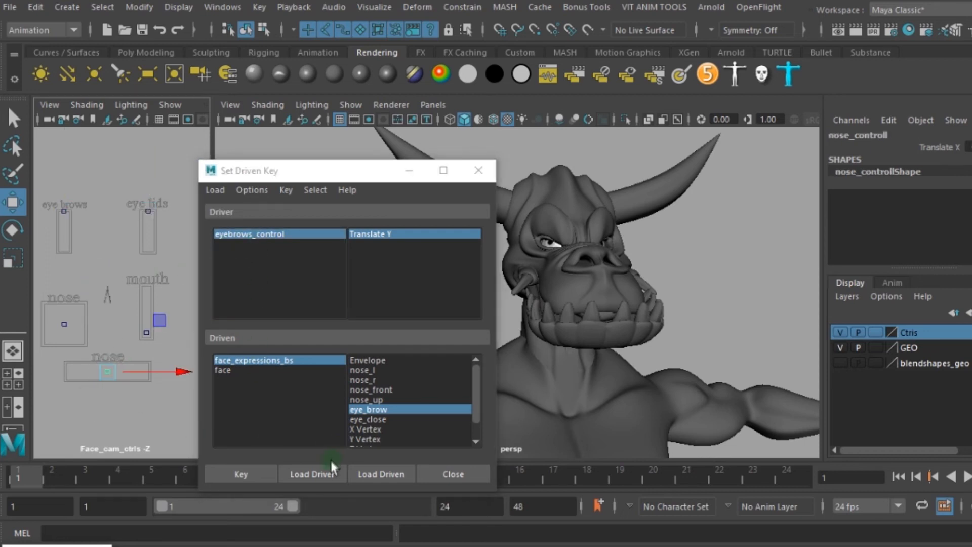
{"action": "left_click", "coordinate": [326, 472]}
{"action": "left_click", "coordinate": [290, 360]}
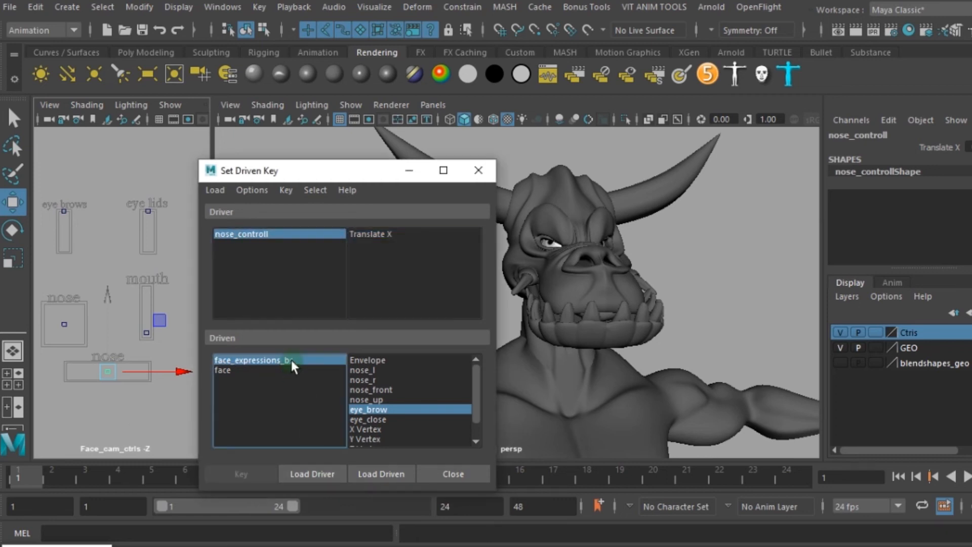
{"action": "left_click", "coordinate": [935, 196]}
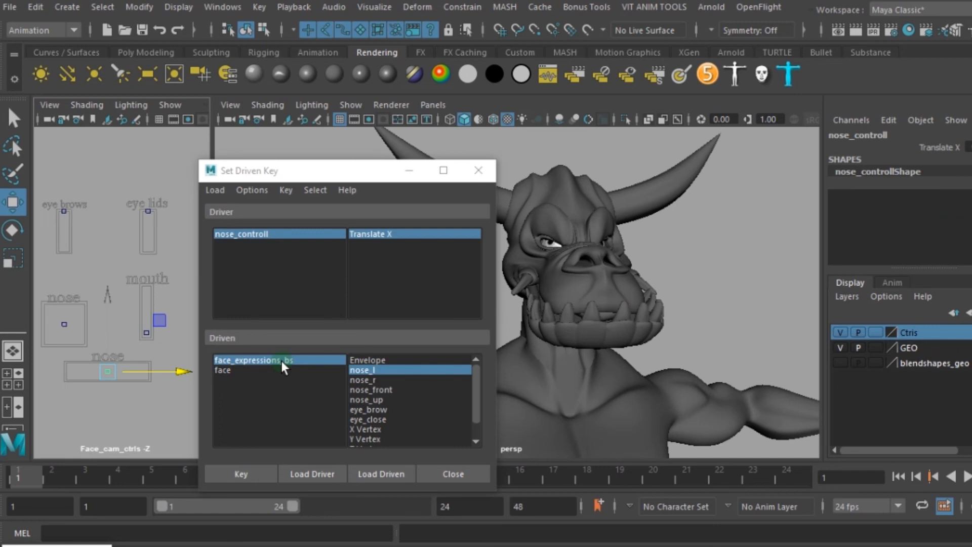
{"action": "left_click", "coordinate": [381, 234]}
{"action": "left_click", "coordinate": [275, 360]}
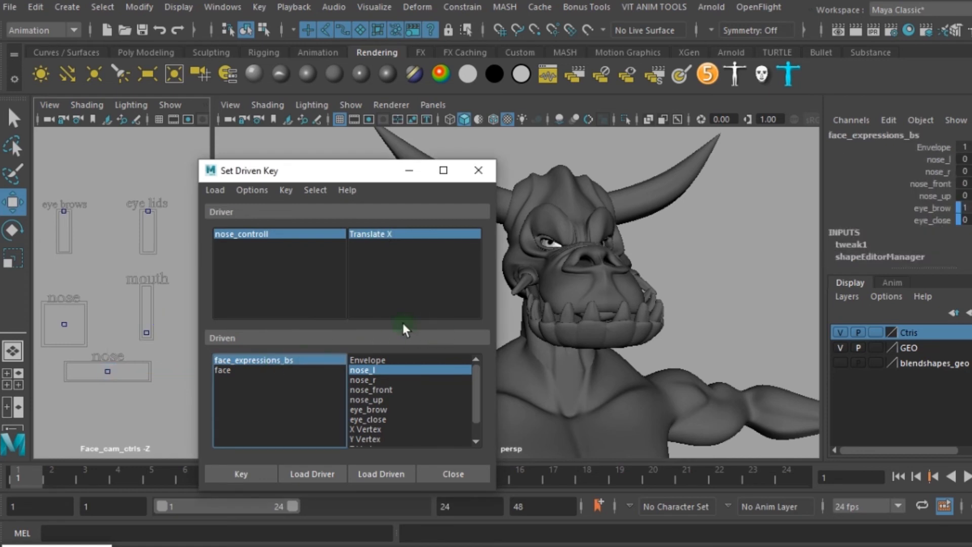
{"action": "left_click", "coordinate": [373, 379]}
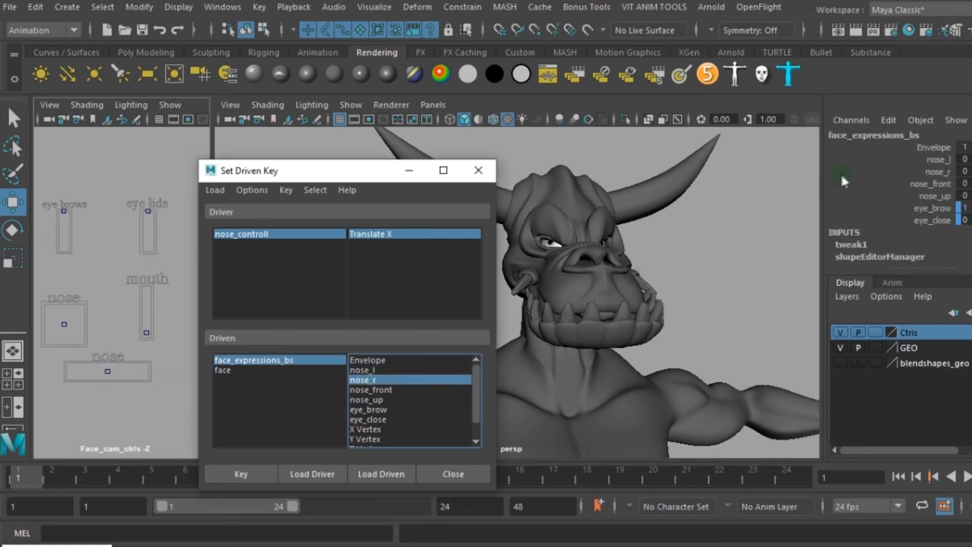
Step: Preview the nose_r shape, undo the change, and key nose_r at 0 with the horizontal nose slider centred
{"action": "left_click", "coordinate": [936, 171]}
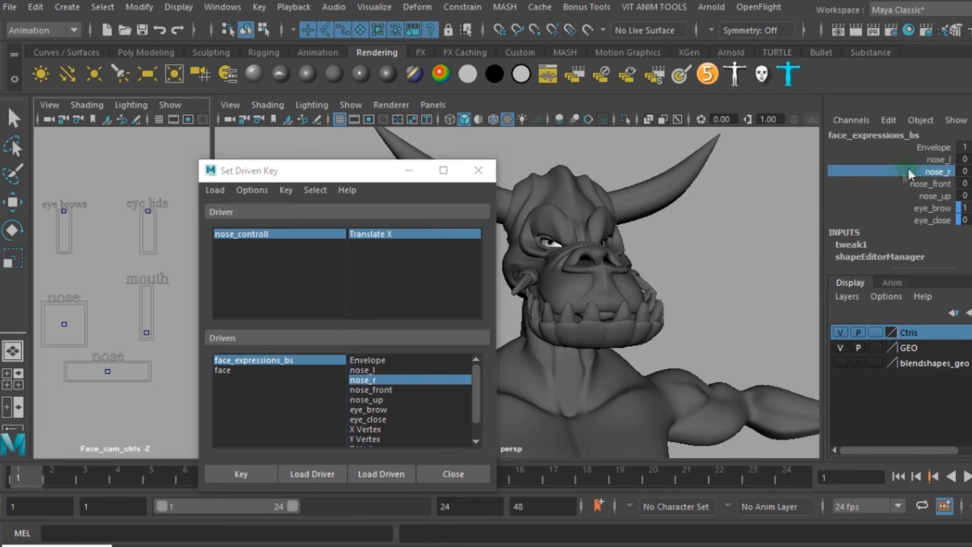
{"action": "middle_click_drag", "start_coordinate": [651, 250], "coordinate": [754, 243]}
{"action": "key", "text": "ctrl+z"}
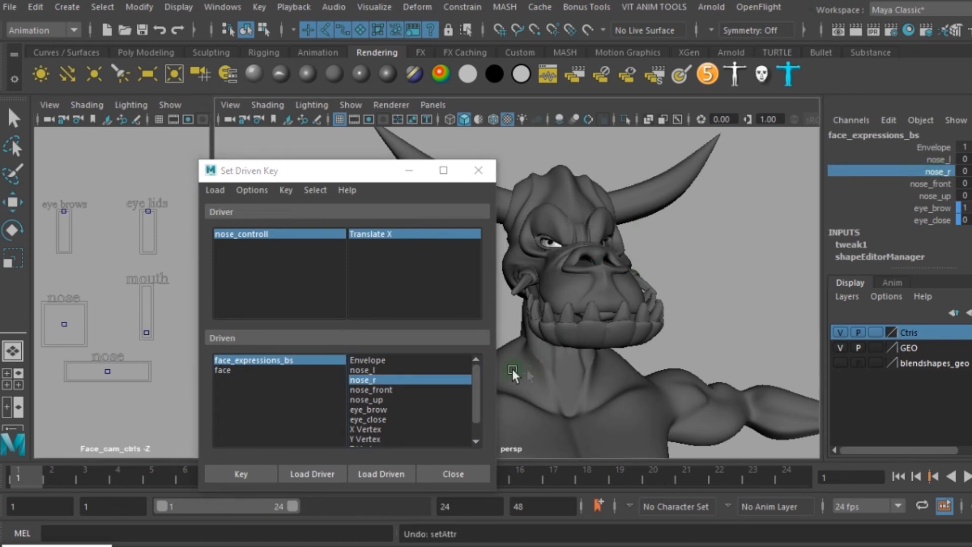
{"action": "left_click", "coordinate": [258, 472]}
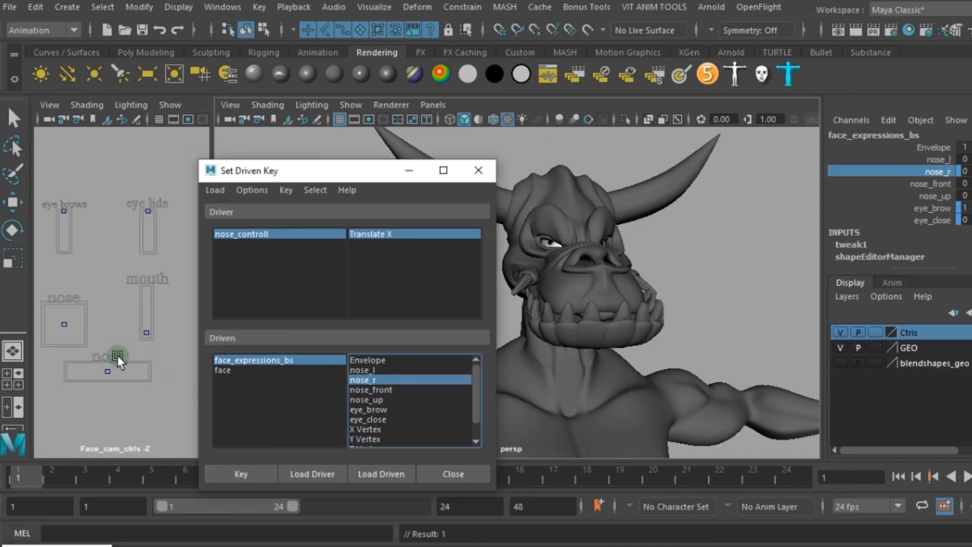
Step: Move the horizontal nose slider left along its track, set nose_r to 1, and key the relationship
{"action": "left_click", "coordinate": [107, 371]}
{"action": "key", "text": "w"}
{"action": "mouse_move", "coordinate": [107, 371]}
{"action": "left_mouse_down"}
{"action": "mouse_move", "coordinate": [169, 372]}
{"action": "mouse_move", "coordinate": [108, 369]}
{"action": "left_mouse_up"}
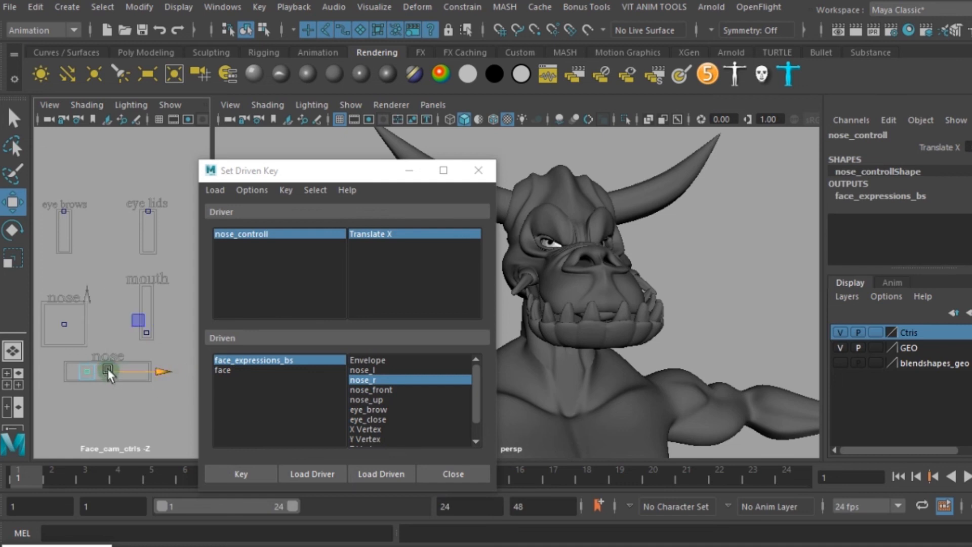
{"action": "left_click", "coordinate": [289, 359]}
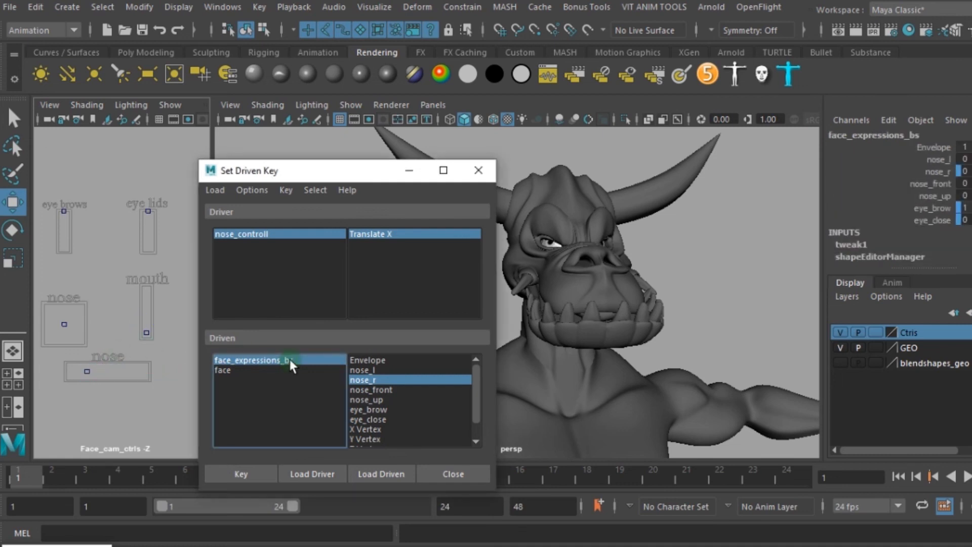
{"action": "left_click", "coordinate": [935, 173]}
{"action": "middle_click_drag", "start_coordinate": [703, 179], "coordinate": [826, 176]}
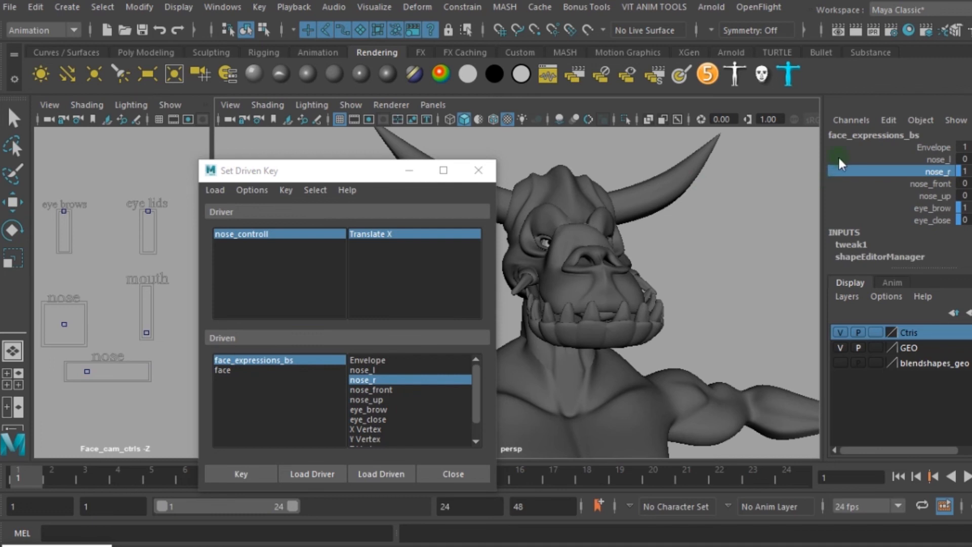
{"action": "left_click", "coordinate": [253, 472]}
Step: Test the horizontal nose slider with the nose_r shape and return it to the centre of its track
{"action": "left_click_drag", "start_coordinate": [79, 380], "coordinate": [79, 390]}
{"action": "key", "text": "w"}
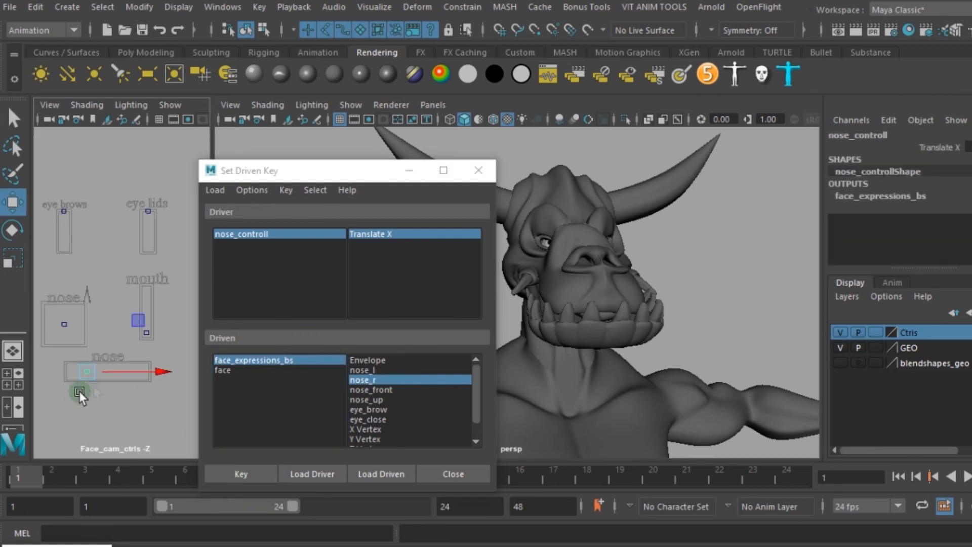
{"action": "left_click_drag", "start_coordinate": [164, 371], "coordinate": [141, 388]}
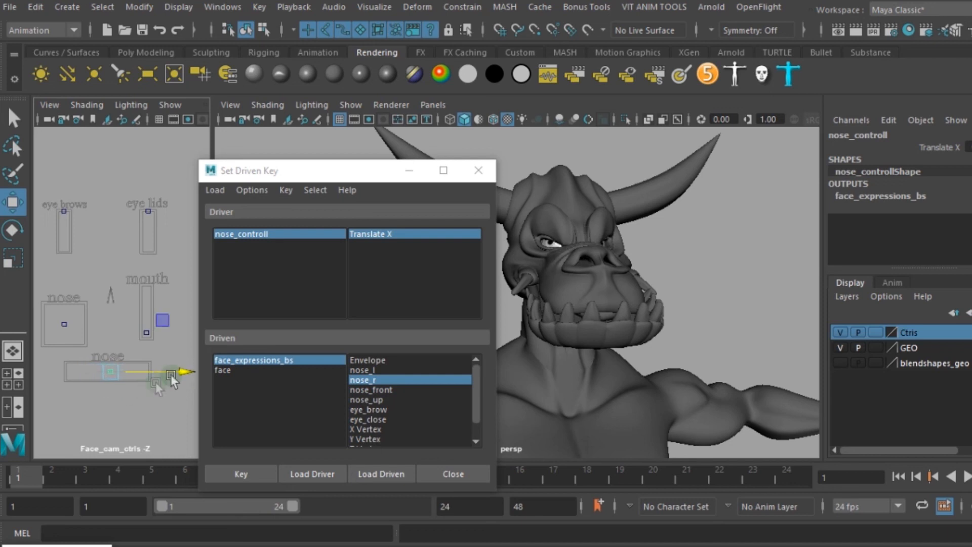
{"action": "key", "text": "ctrl+z"}
{"action": "key", "text": "ctrl+z"}
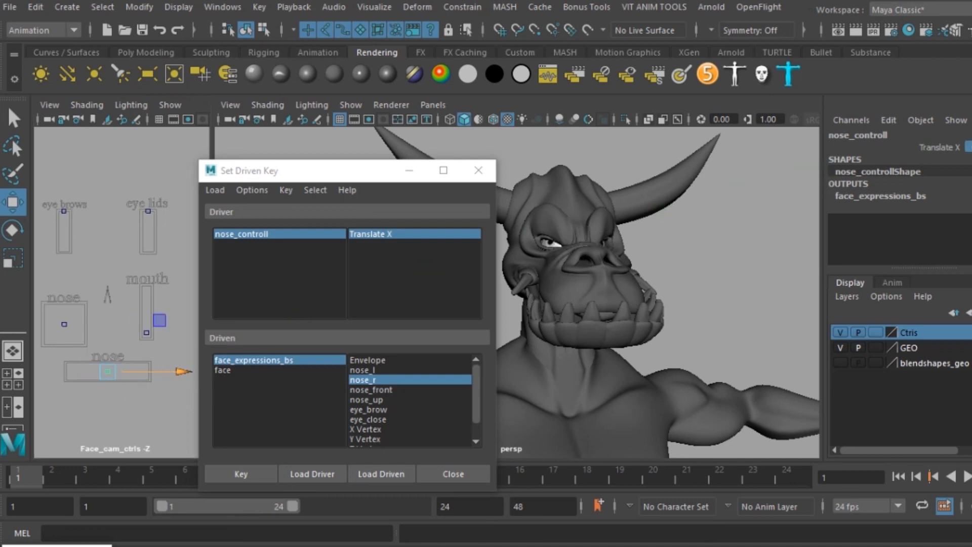
{"action": "left_click", "coordinate": [939, 147]}
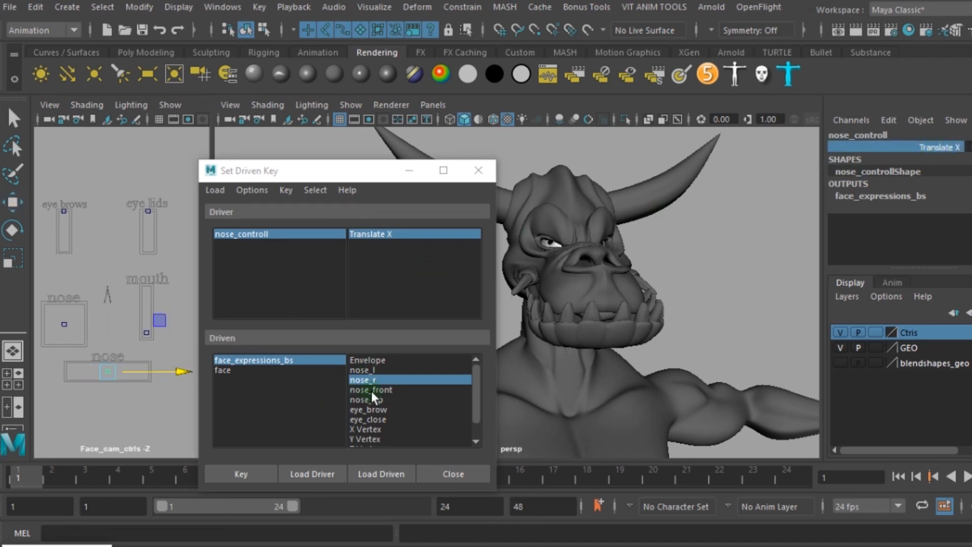
Step: Pair the nose slider's Translate X with the nose_l target and key the relationship at the centre position
{"action": "left_click", "coordinate": [365, 372]}
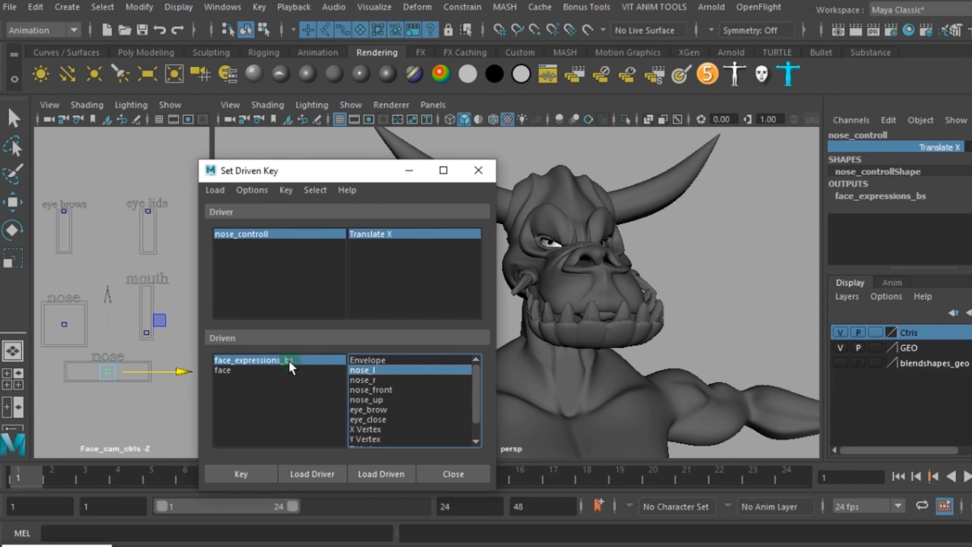
{"action": "left_click", "coordinate": [249, 474]}
{"action": "left_click", "coordinate": [239, 475]}
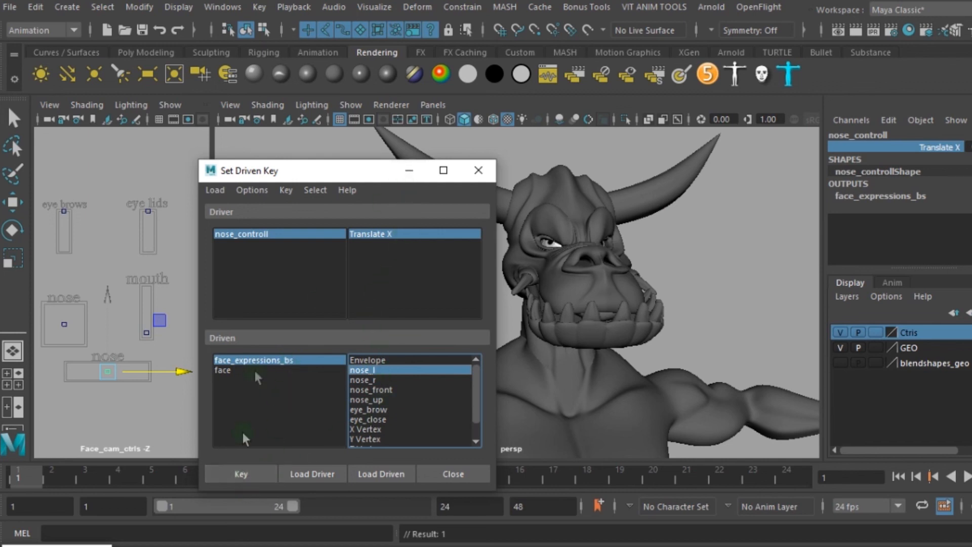
Step: Move the horizontal nose slider right along its track and show the face_expressions_bs target values
{"action": "left_click", "coordinate": [279, 235]}
{"action": "left_click_drag", "start_coordinate": [187, 370], "coordinate": [176, 368]}
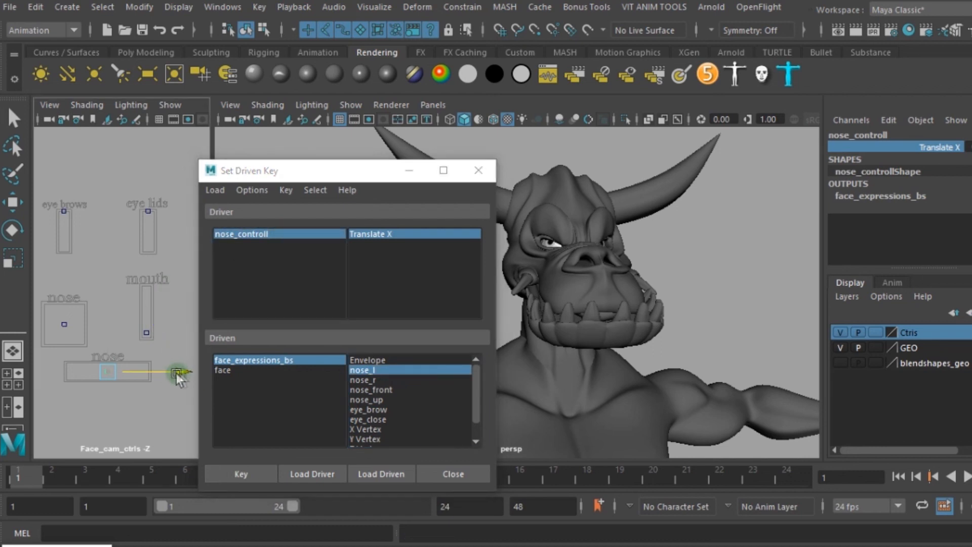
{"action": "left_click", "coordinate": [301, 360]}
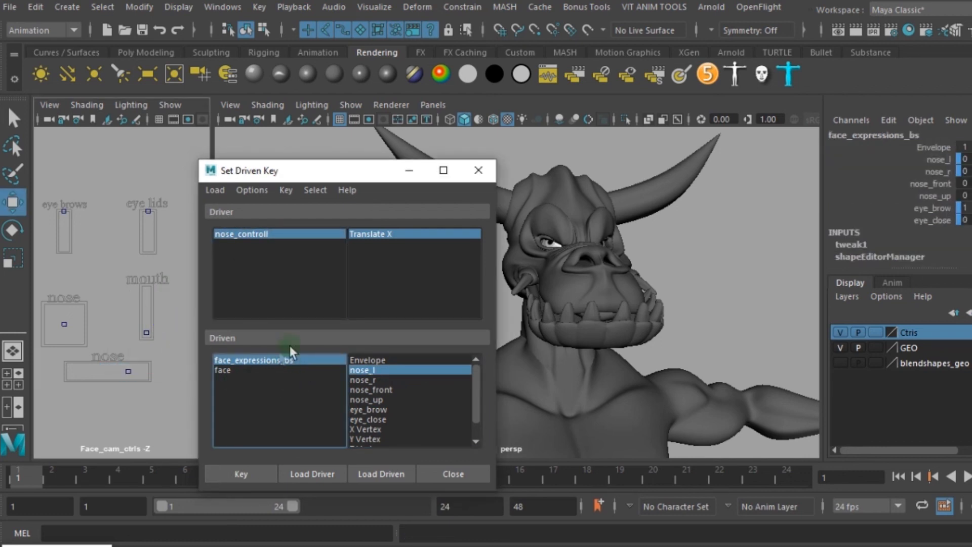
{"action": "left_click", "coordinate": [932, 173]}
{"action": "right_click_drag", "start_coordinate": [677, 215], "coordinate": [714, 212], "text": "alt"}
{"action": "middle_click_drag", "start_coordinate": [714, 211], "coordinate": [804, 203]}
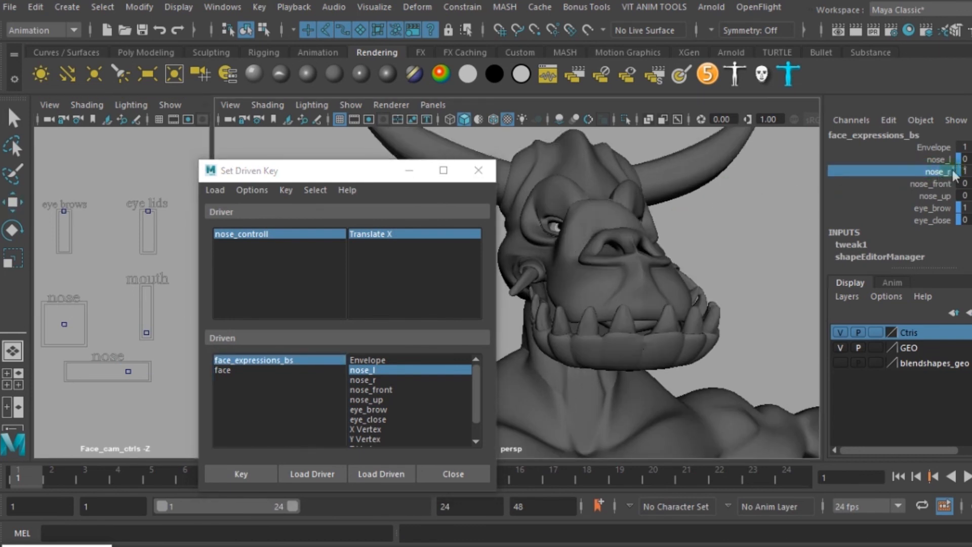
{"action": "middle_click_drag", "start_coordinate": [709, 190], "coordinate": [765, 182]}
Step: Set nose_l to 1 and key it to the nose slider's current position
{"action": "left_click", "coordinate": [933, 160]}
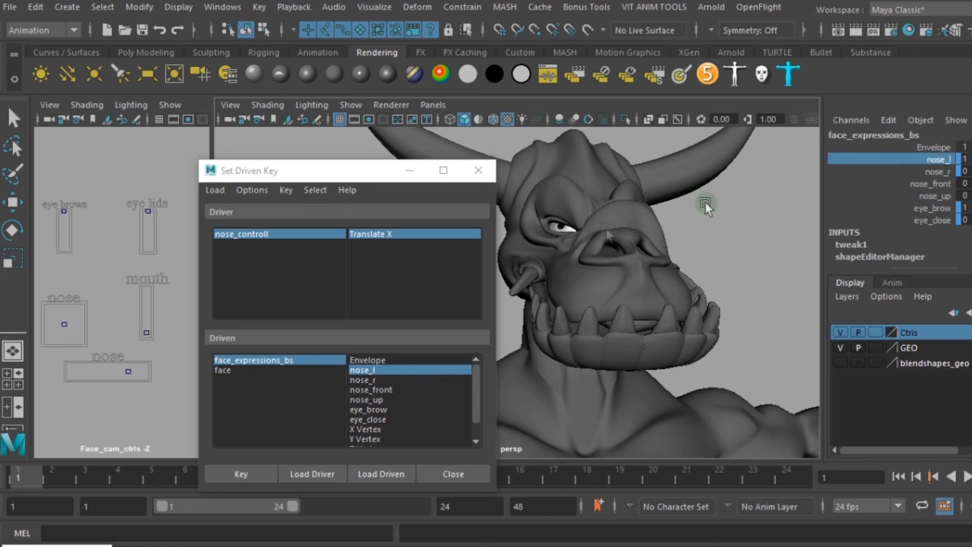
{"action": "left_click", "coordinate": [380, 370]}
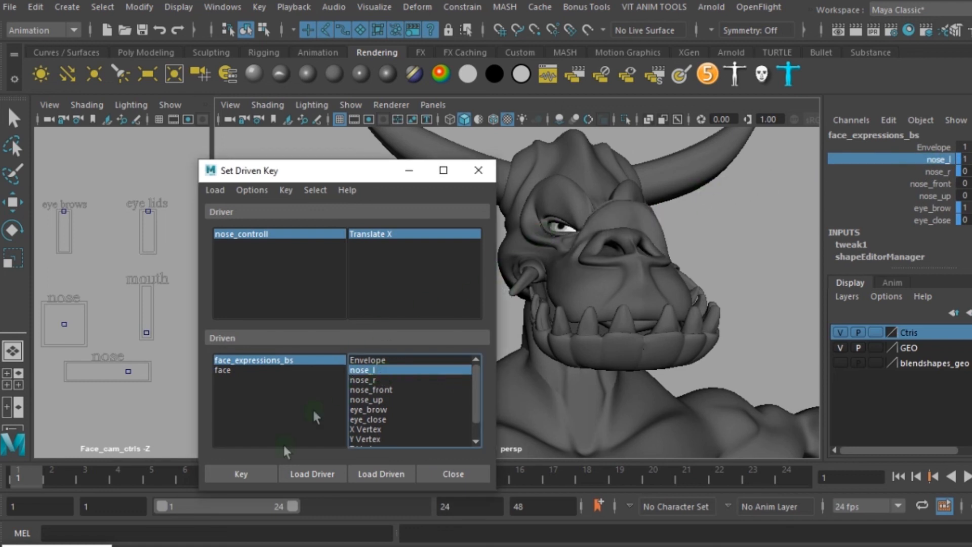
{"action": "left_click", "coordinate": [263, 476]}
{"action": "left_click", "coordinate": [263, 476]}
Step: Test the horizontal nose slider along its track and close the Set Driven Key window
{"action": "left_click_drag", "start_coordinate": [116, 359], "coordinate": [127, 395]}
{"action": "key", "text": "w"}
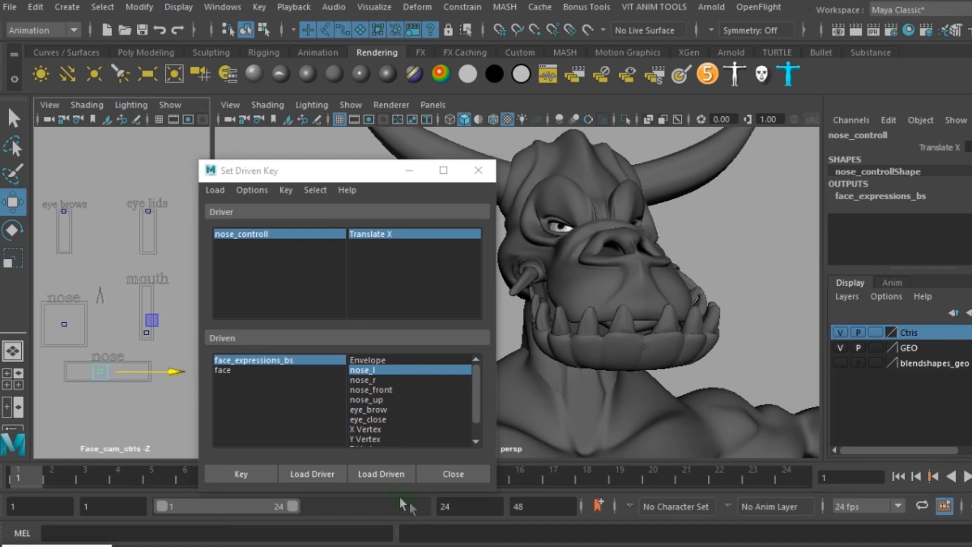
{"action": "left_click_drag", "start_coordinate": [476, 398], "coordinate": [494, 363]}
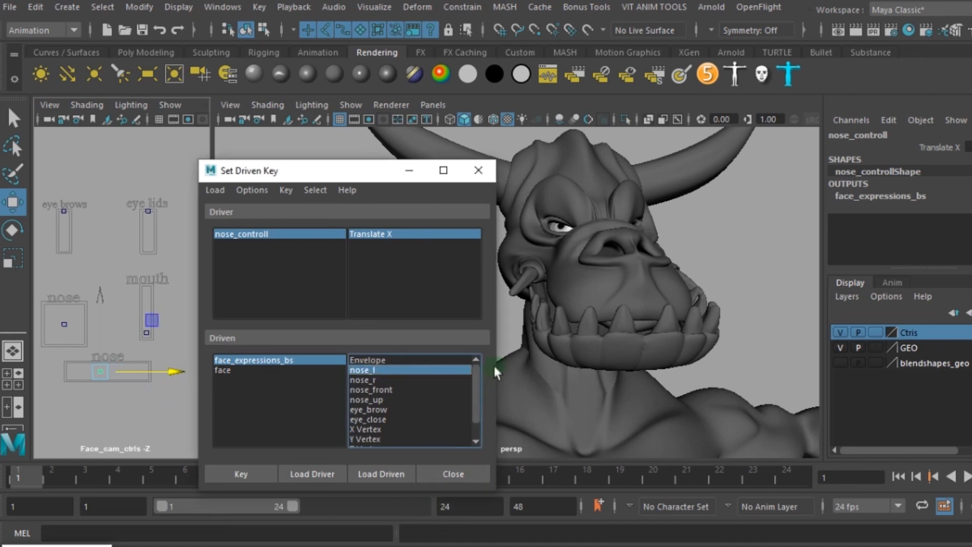
{"action": "left_click", "coordinate": [483, 472]}
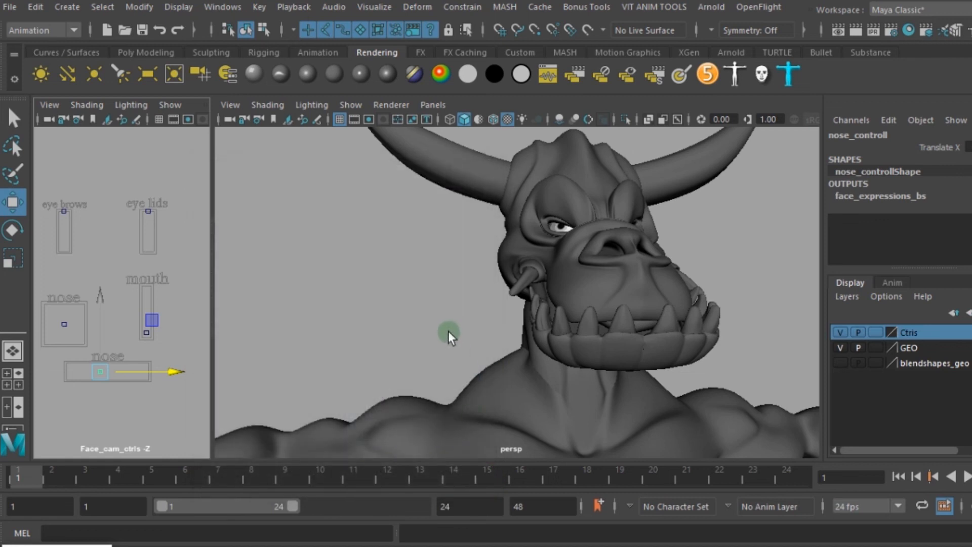